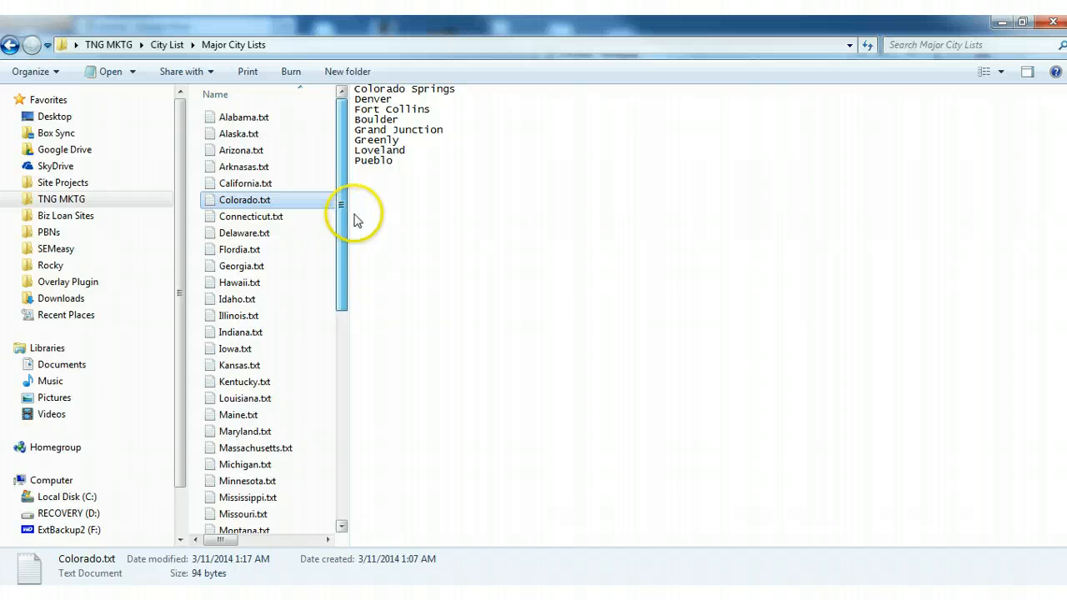
# Look through the state text files in the Major City Lists folder
pyautogui.scroll(-8, 250, 421)
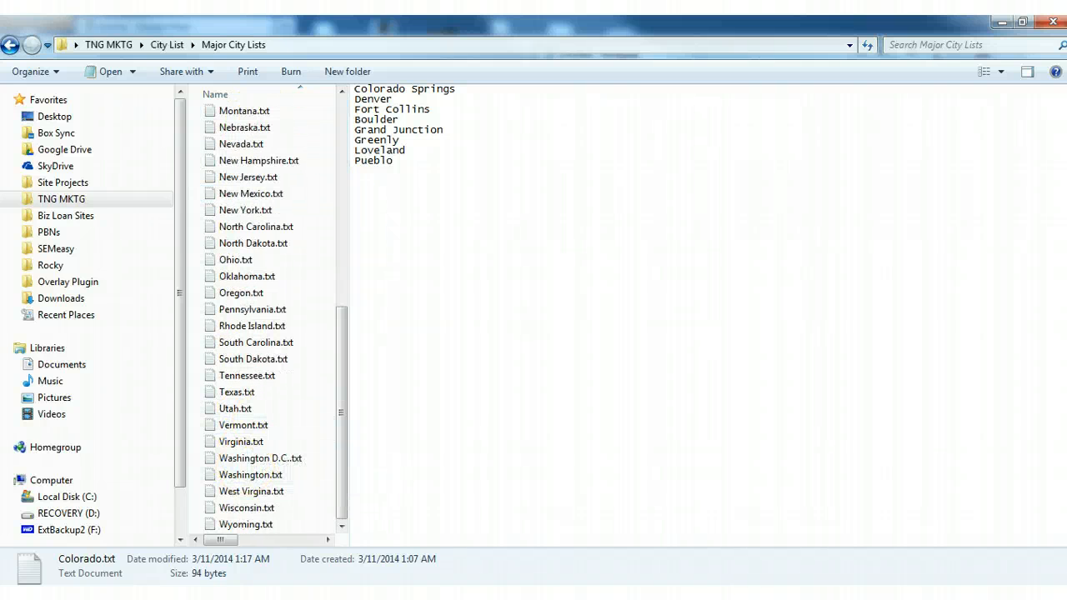
pyautogui.scroll(1, 283, 468)
pyautogui.scroll(8, 275, 390)
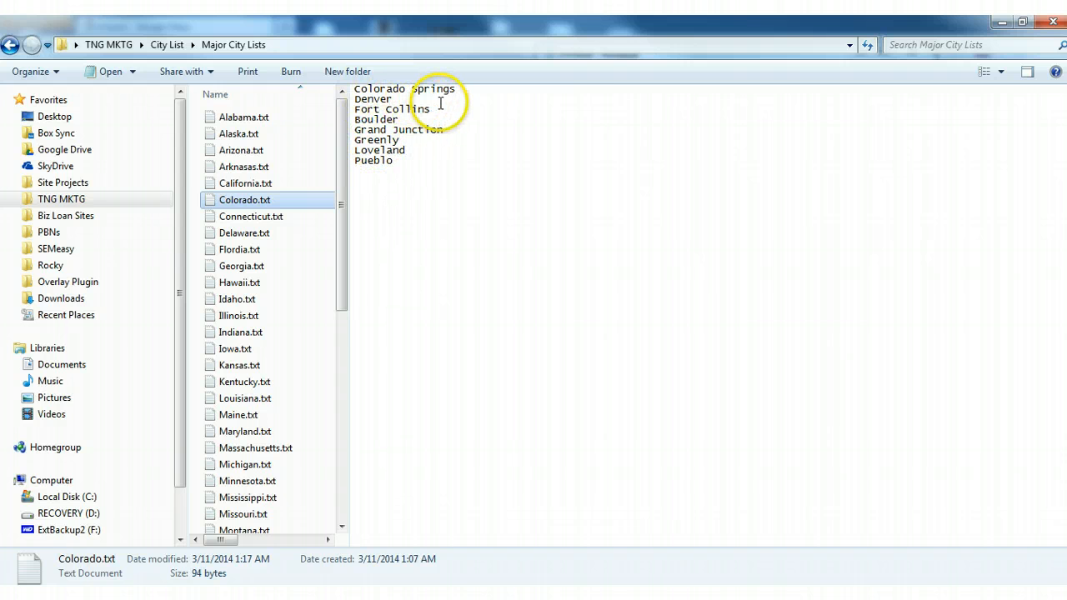
# Switch to the blank Notepad document and save it as Colorado Springs.txt in the Colorado folder of Suburb List
pyautogui.press('super+grave')
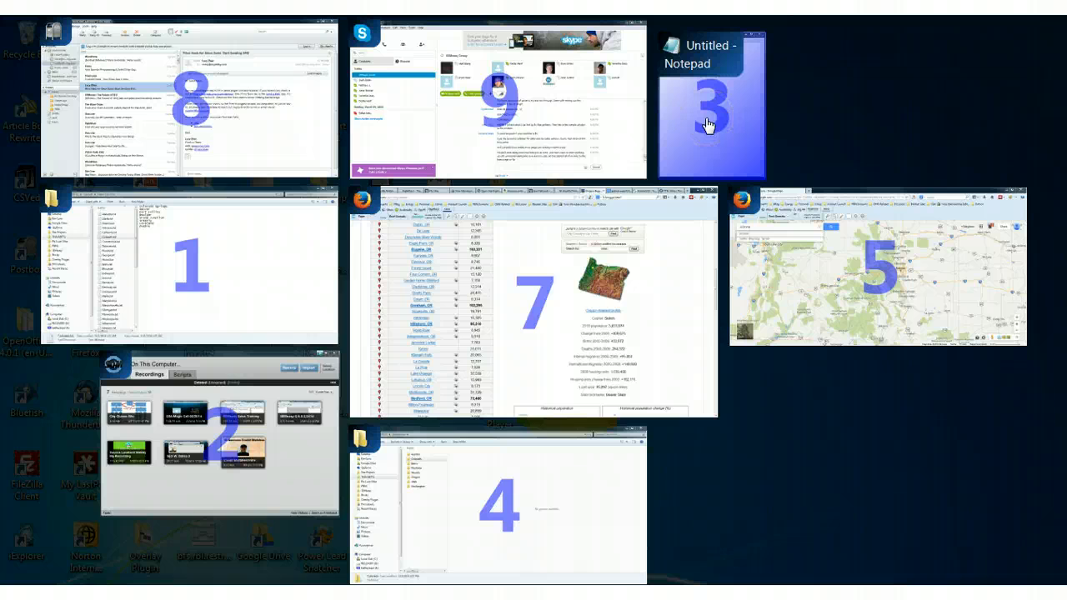
pyautogui.click(705, 118)
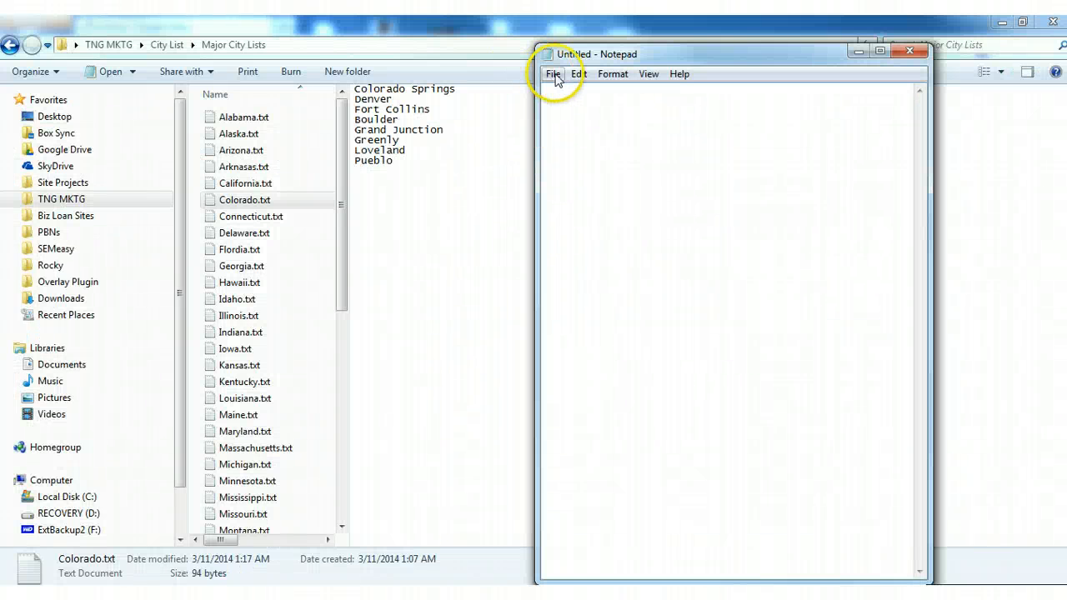
pyautogui.click(554, 74)
pyautogui.click(579, 90)
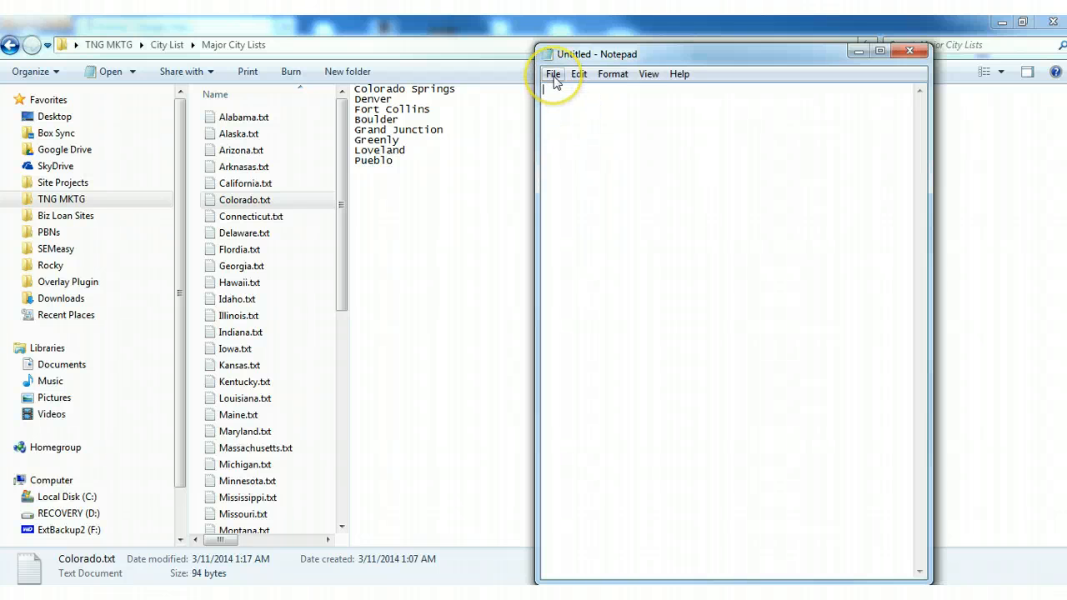
pyautogui.click(553, 74)
pyautogui.click(568, 150)
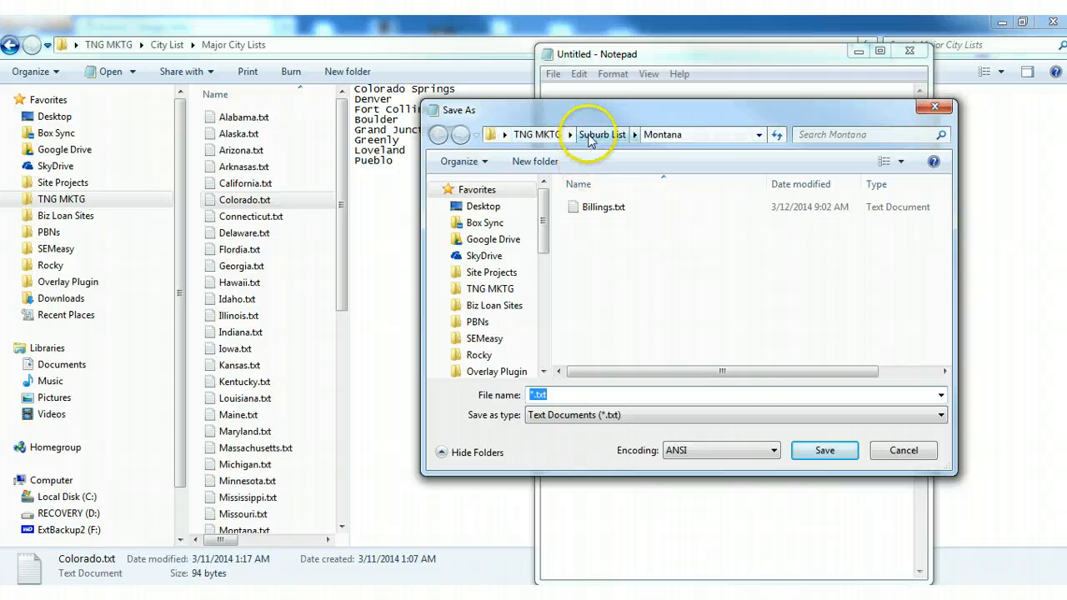
pyautogui.click(598, 135)
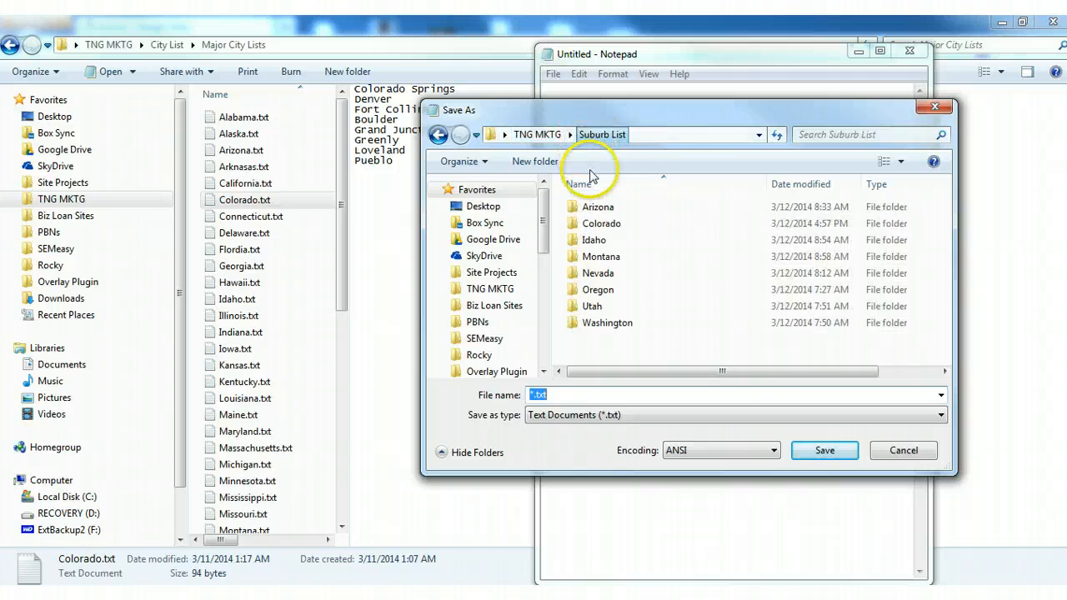
pyautogui.doubleClick(601, 224)
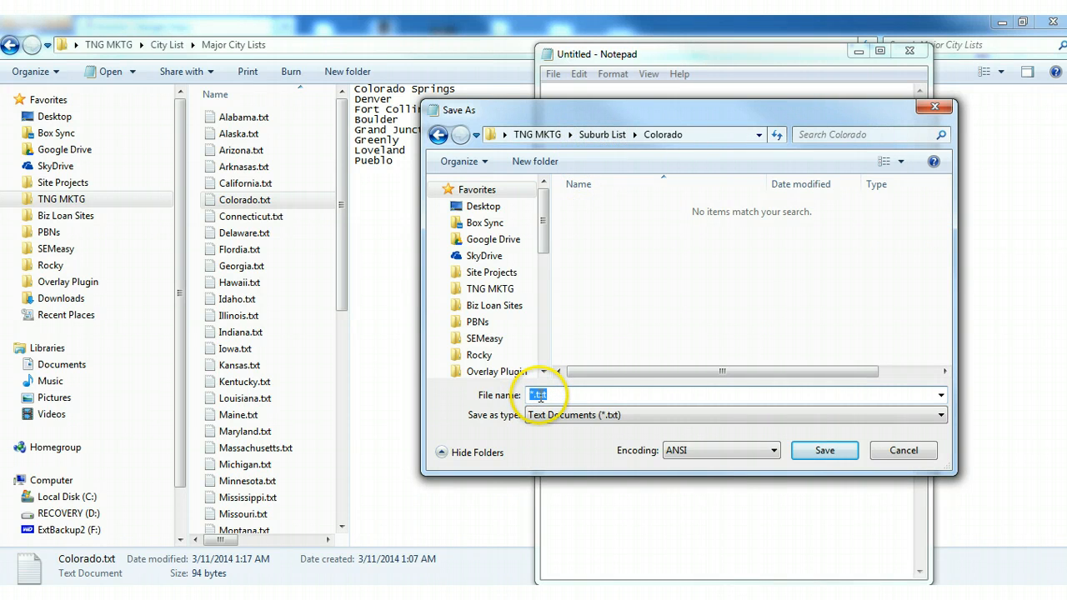
pyautogui.click(534, 395)
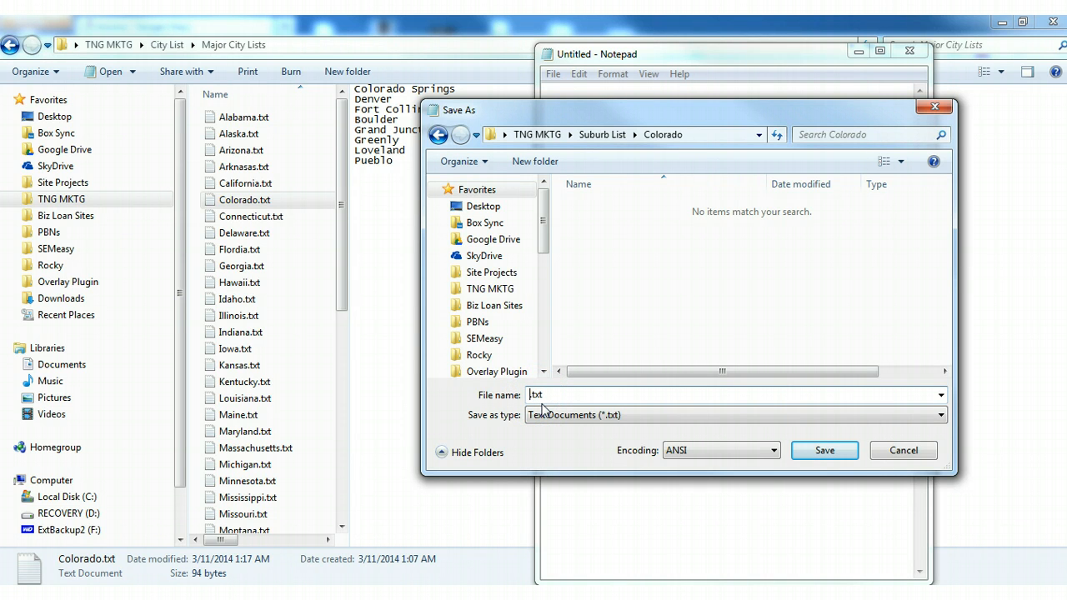
pyautogui.click(506, 409)
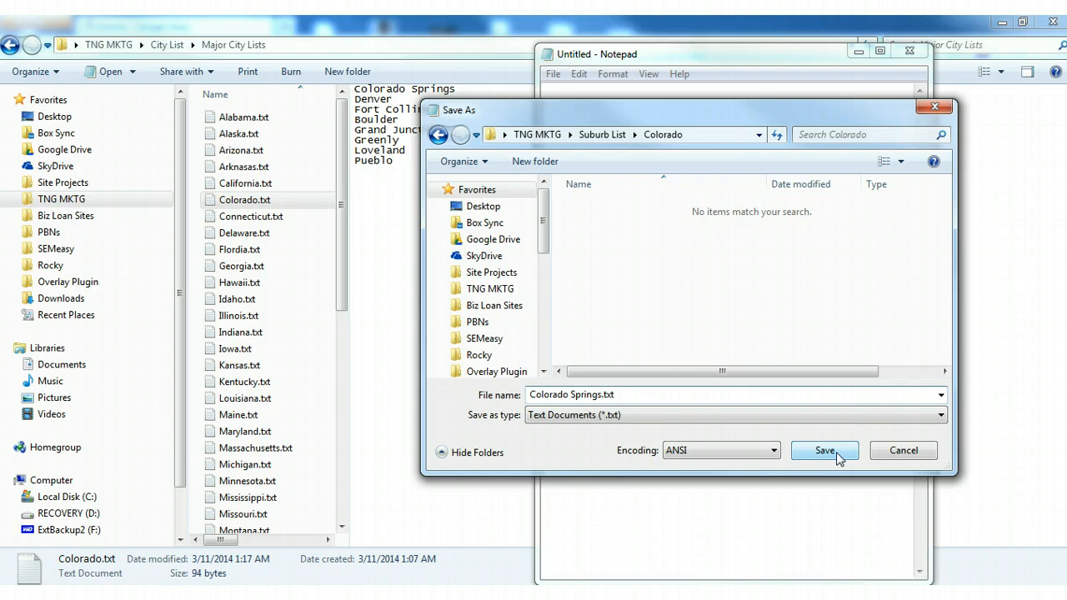
pyautogui.click(836, 457)
pyautogui.click(638, 207)
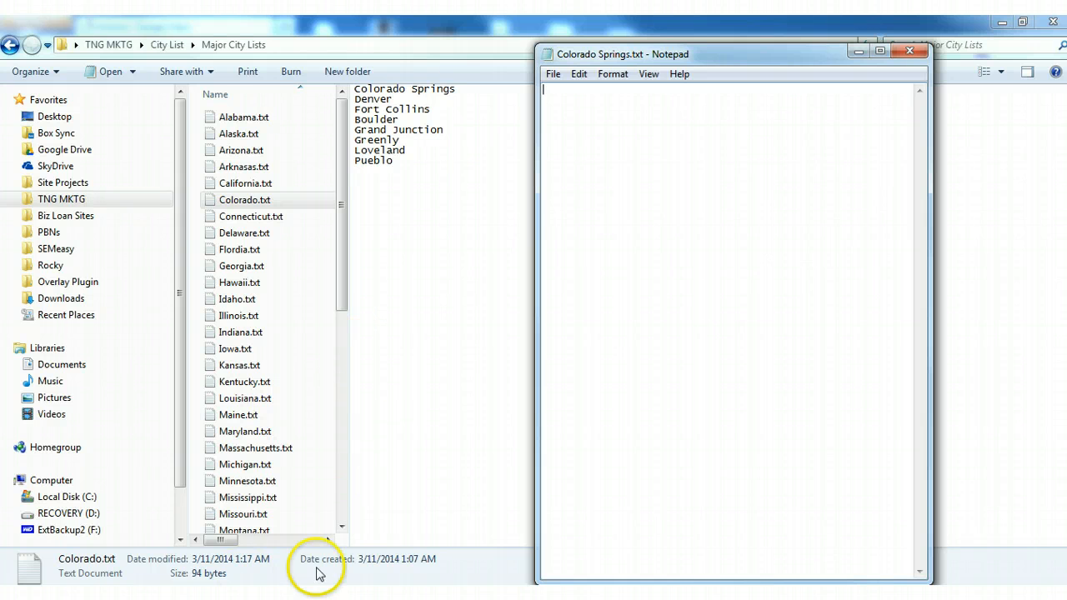
# Switch to Google Maps in Firefox and zoom in on Colorado Springs until the surrounding place names are readable
pyautogui.moveTo(185, 594)
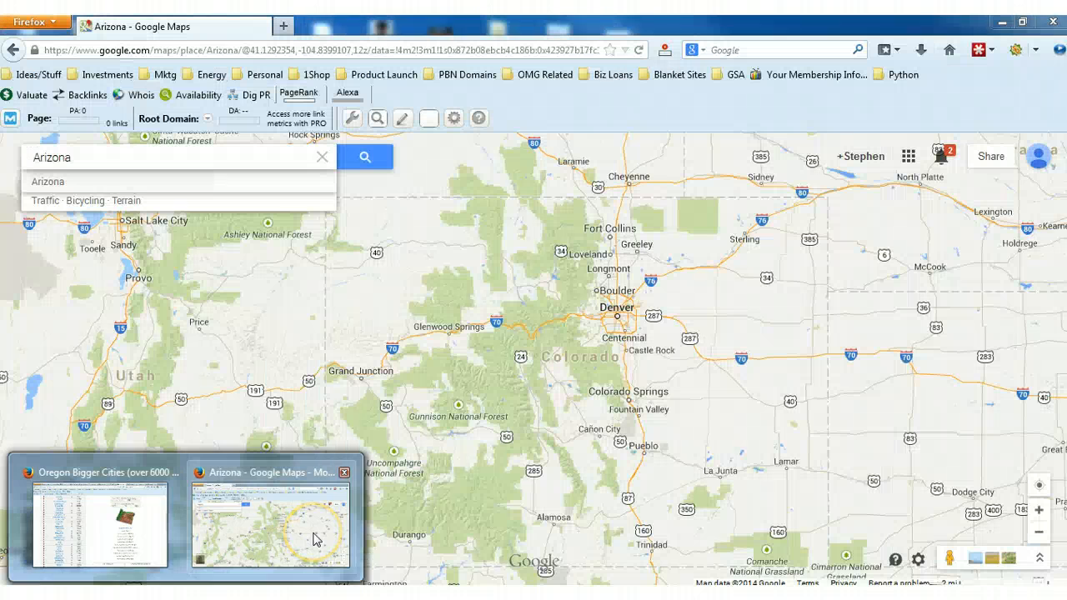
pyautogui.click(315, 540)
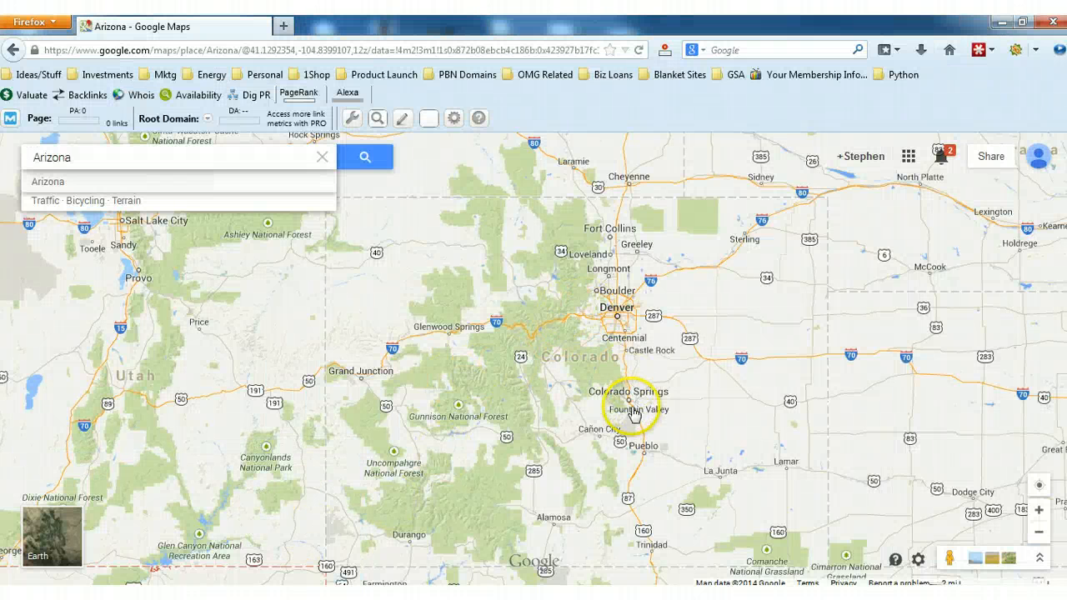
pyautogui.moveTo(526, 371); pyautogui.dragTo(503, 355)
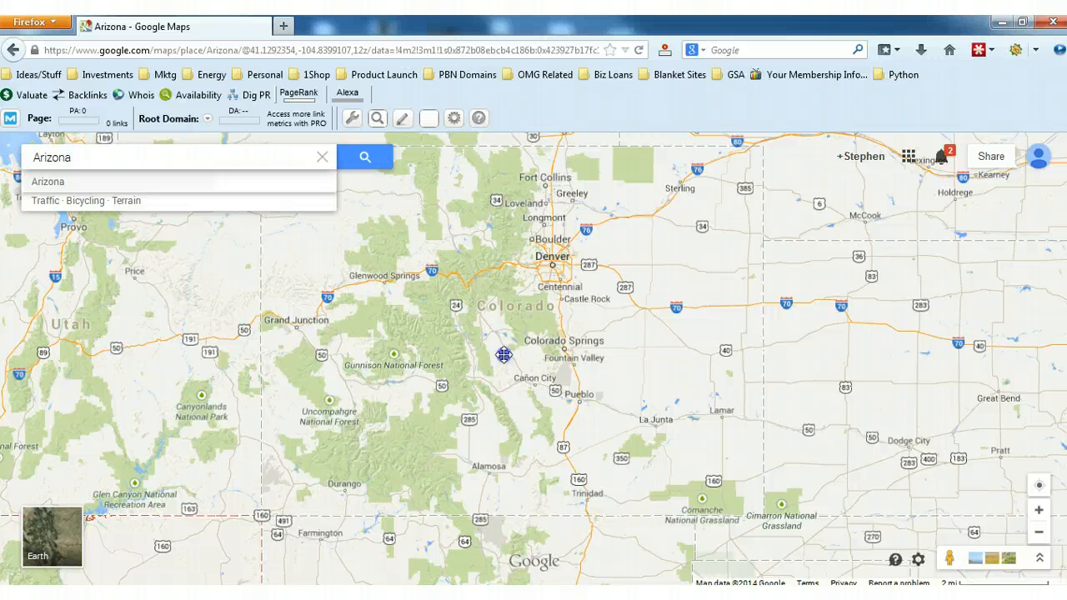
pyautogui.doubleClick(600, 362)
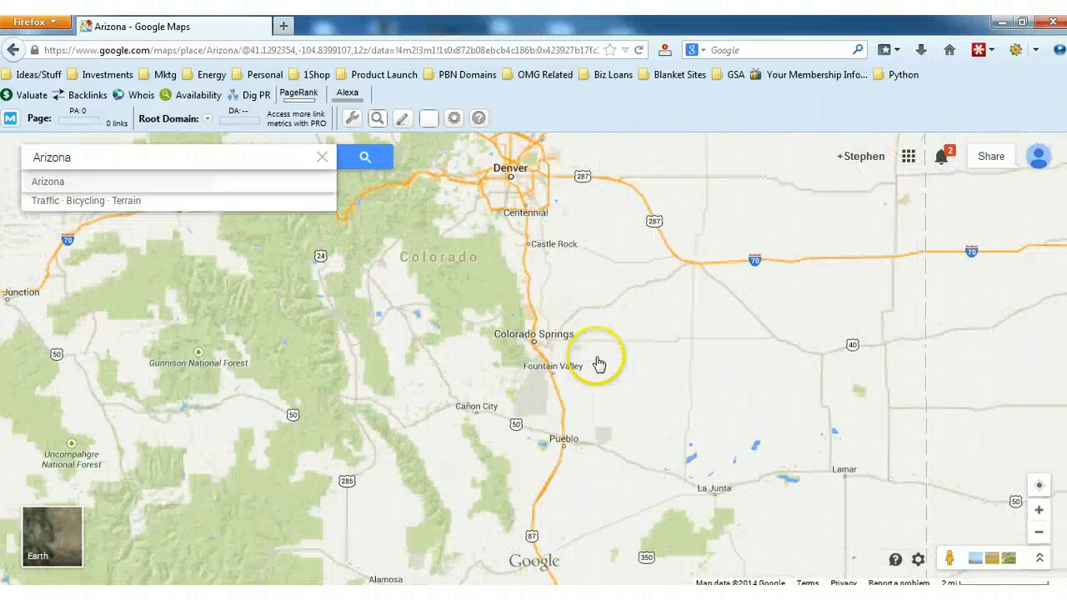
pyautogui.scroll(2, 595, 358)
pyautogui.click(652, 361)
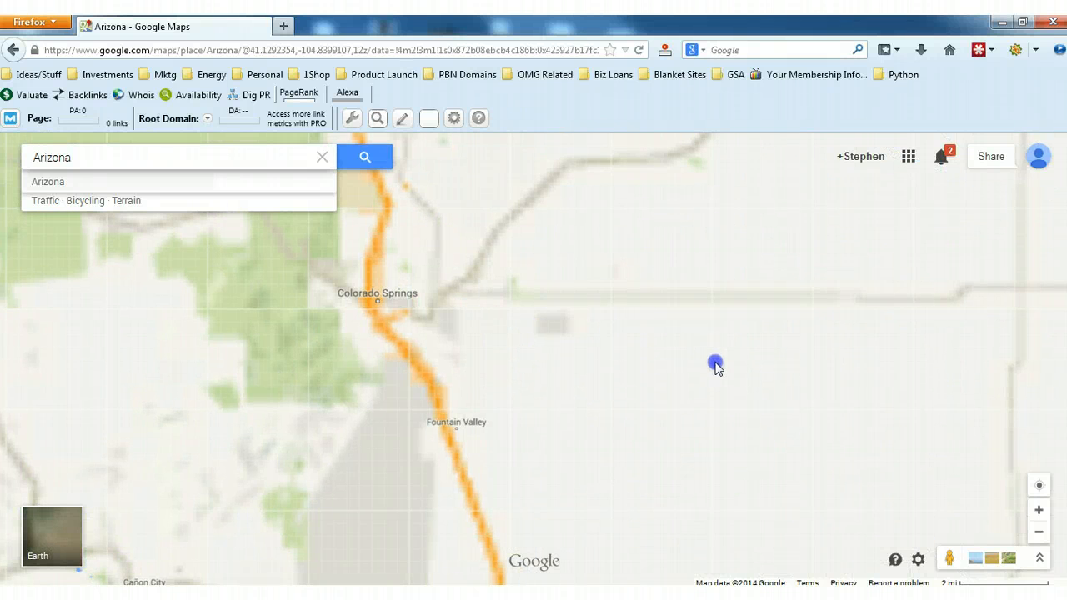
pyautogui.moveTo(717, 367); pyautogui.dragTo(789, 369)
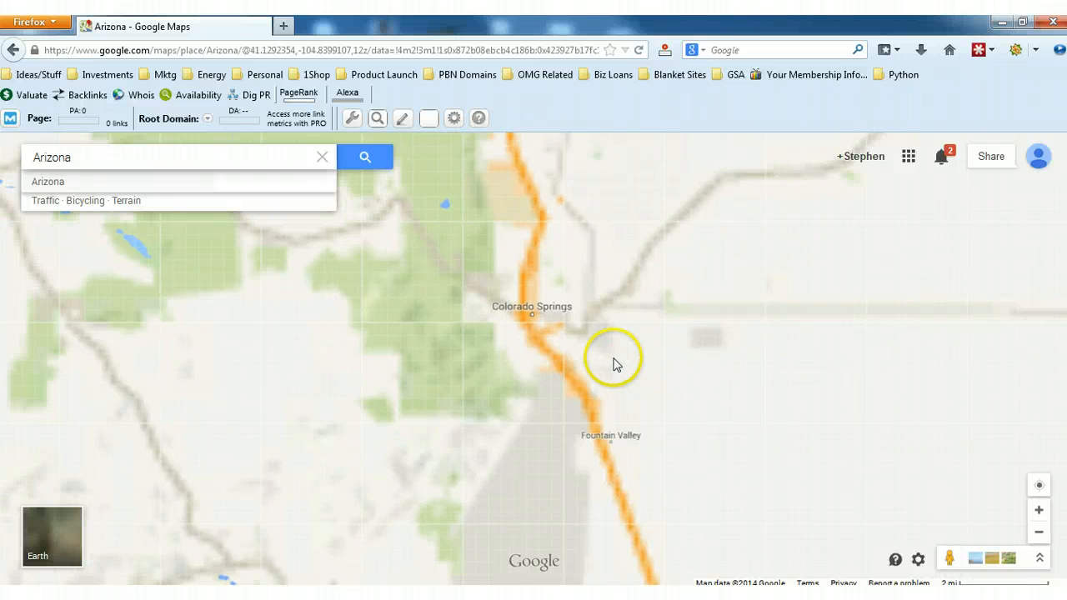
pyautogui.scroll(2, 600, 356)
pyautogui.moveTo(626, 409); pyautogui.dragTo(681, 435)
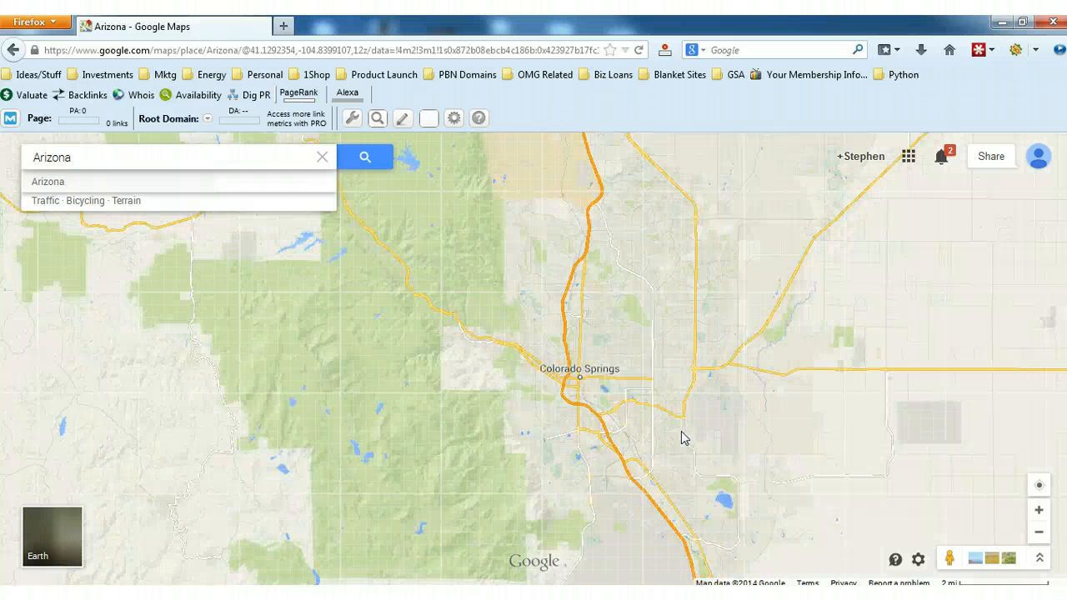
pyautogui.click(676, 428)
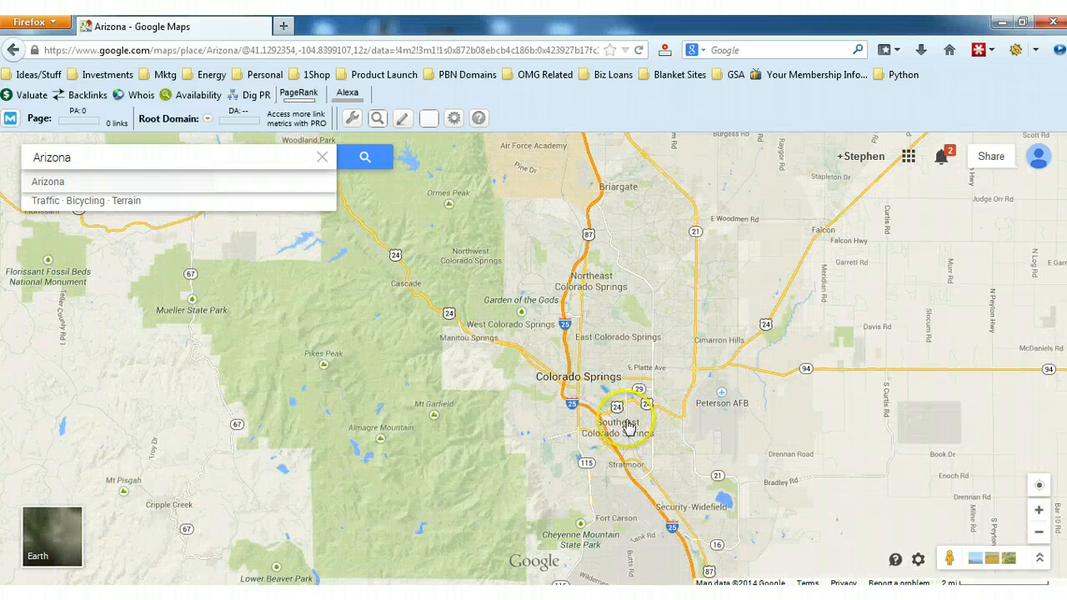
pyautogui.scroll(1, 590, 428)
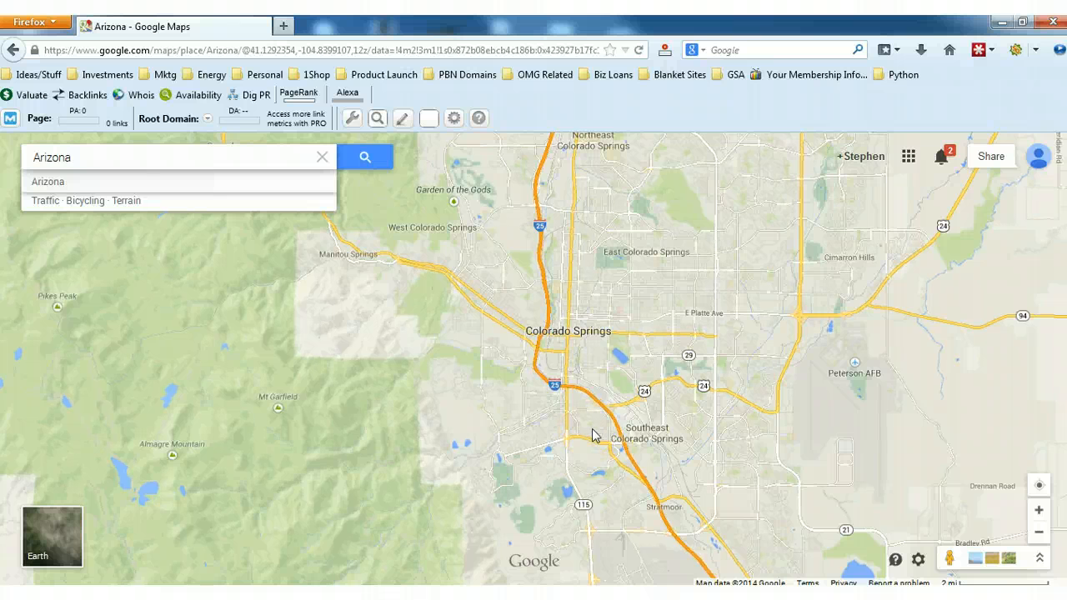
pyautogui.click(615, 428)
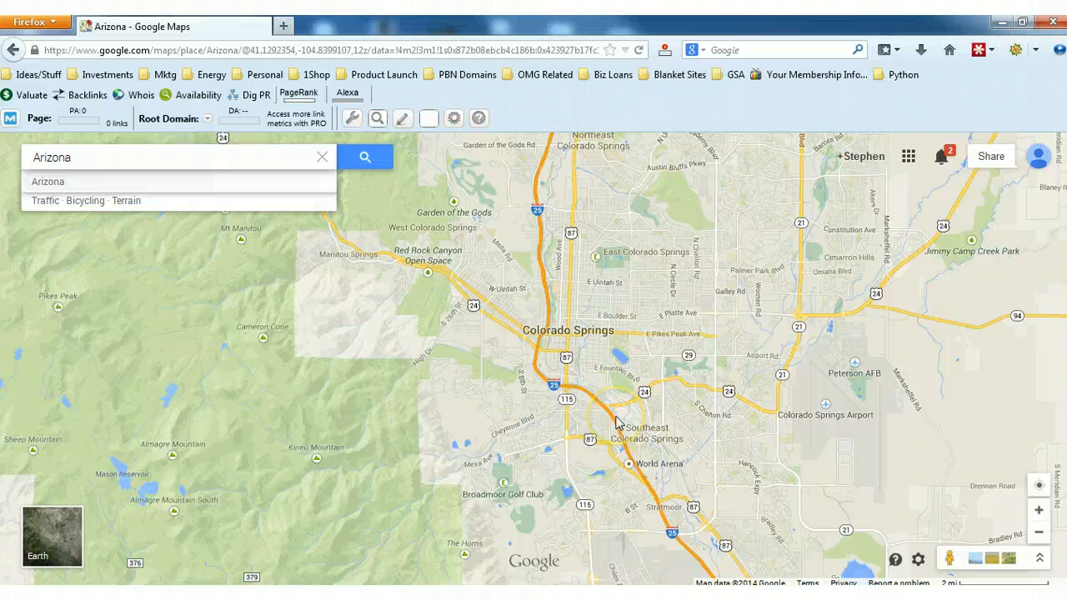
# Examine the map south and then north-west of Colorado Springs for nearby suburbs
pyautogui.moveTo(597, 410); pyautogui.dragTo(575, 227)
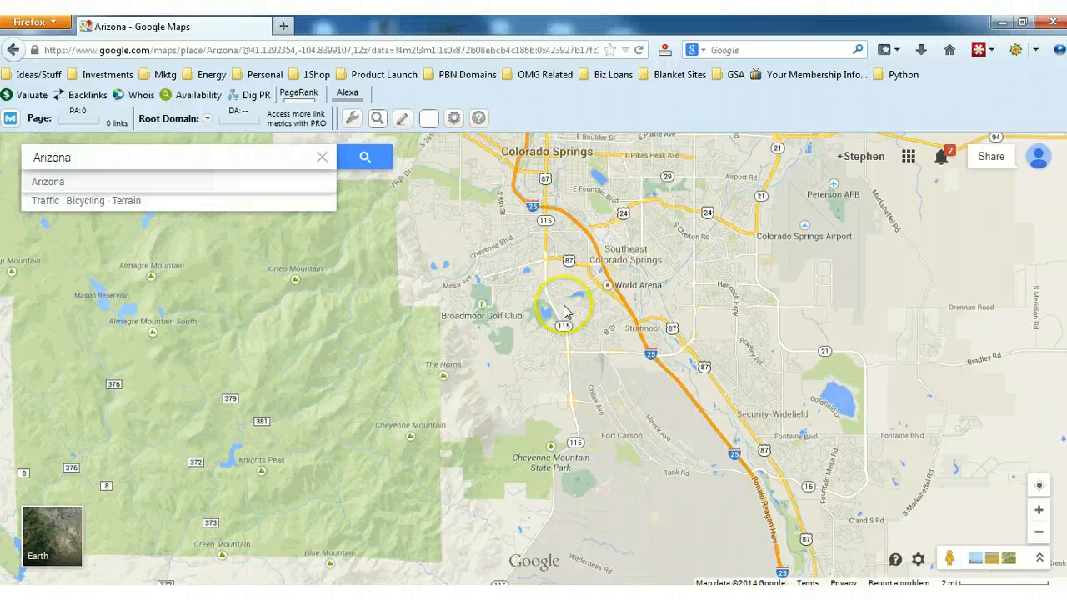
pyautogui.moveTo(565, 332); pyautogui.dragTo(572, 159)
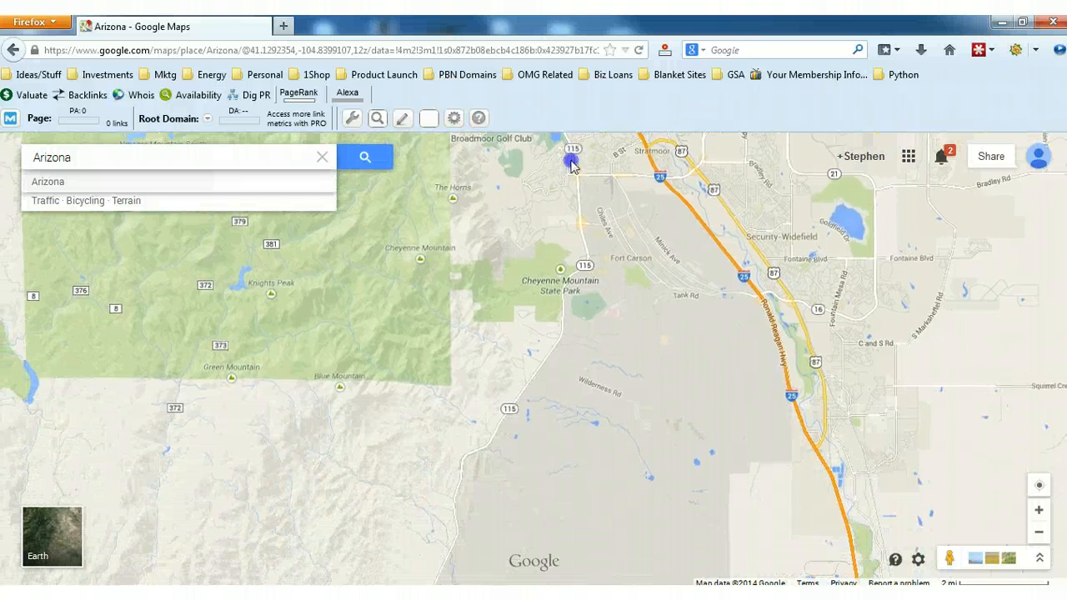
pyautogui.scroll(-1, 610, 279)
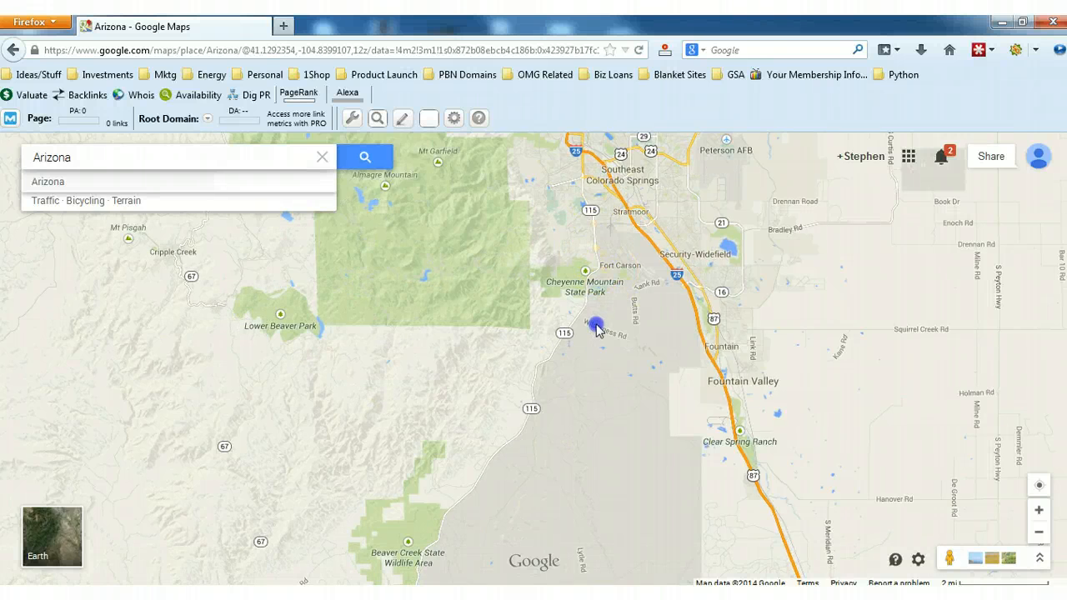
pyautogui.moveTo(595, 310); pyautogui.dragTo(590, 485)
pyautogui.moveTo(570, 343); pyautogui.dragTo(597, 442)
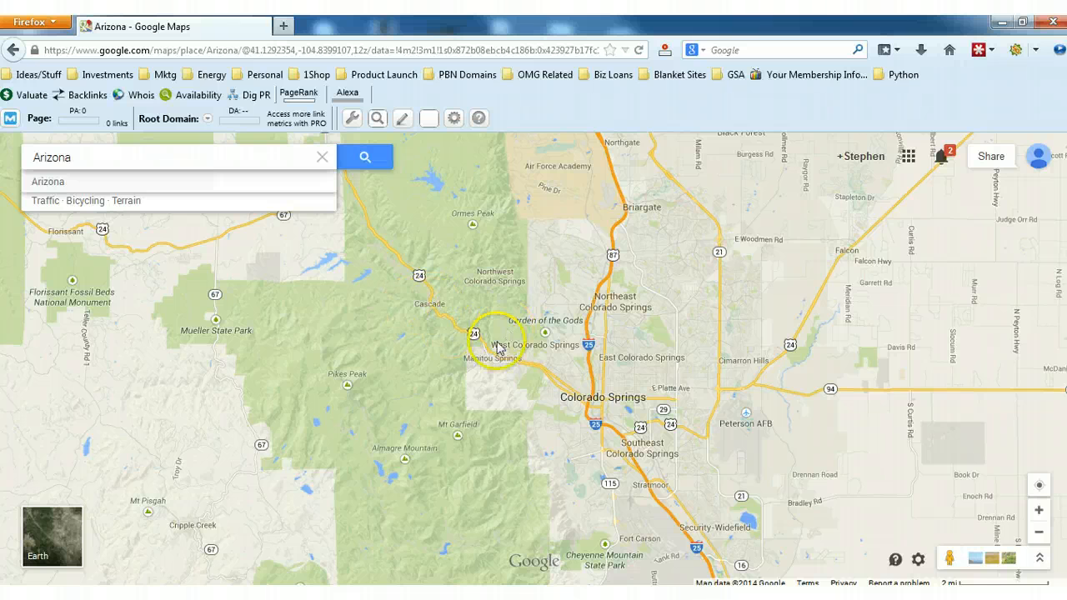
# Switch to Notepad and enter "Cascade." and "Manitou Springs." on separate lines, keeping the map's west side uncovered
pyautogui.press('super+grave')
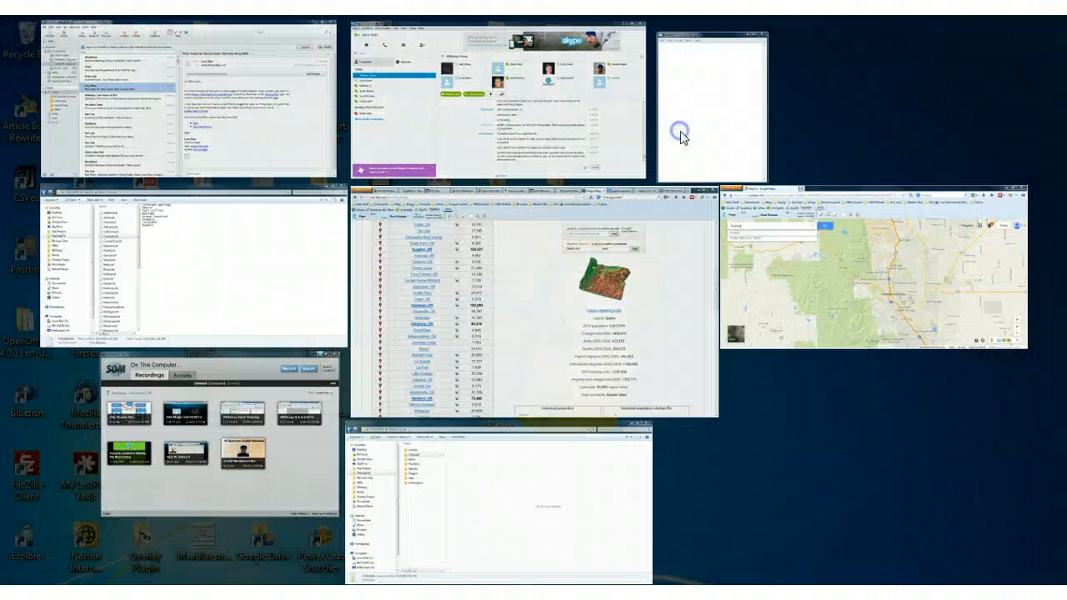
pyautogui.click(678, 130)
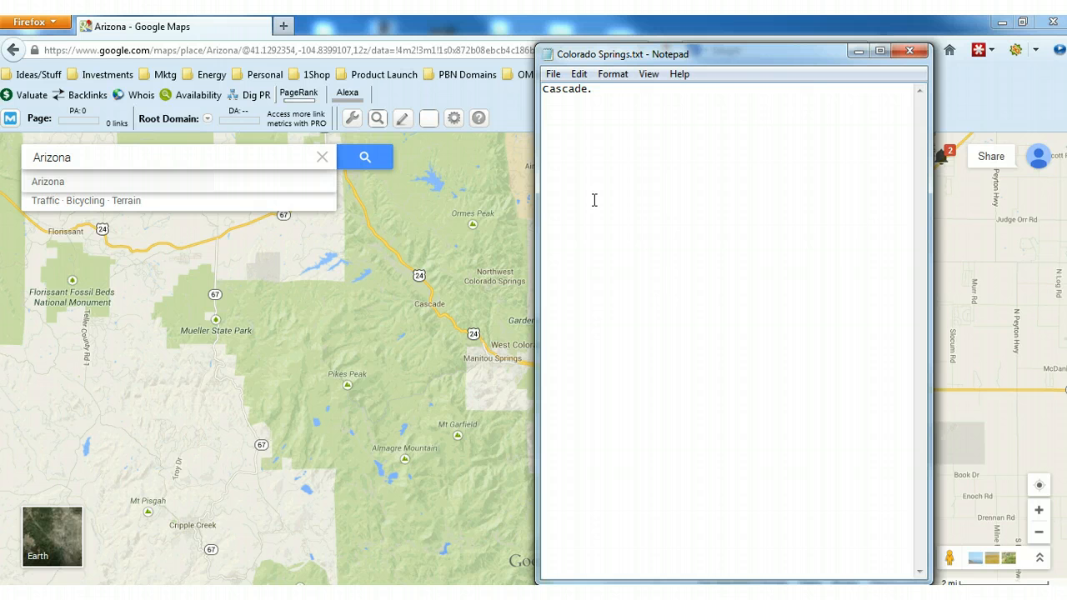
pyautogui.moveTo(696, 53); pyautogui.dragTo(810, 45)
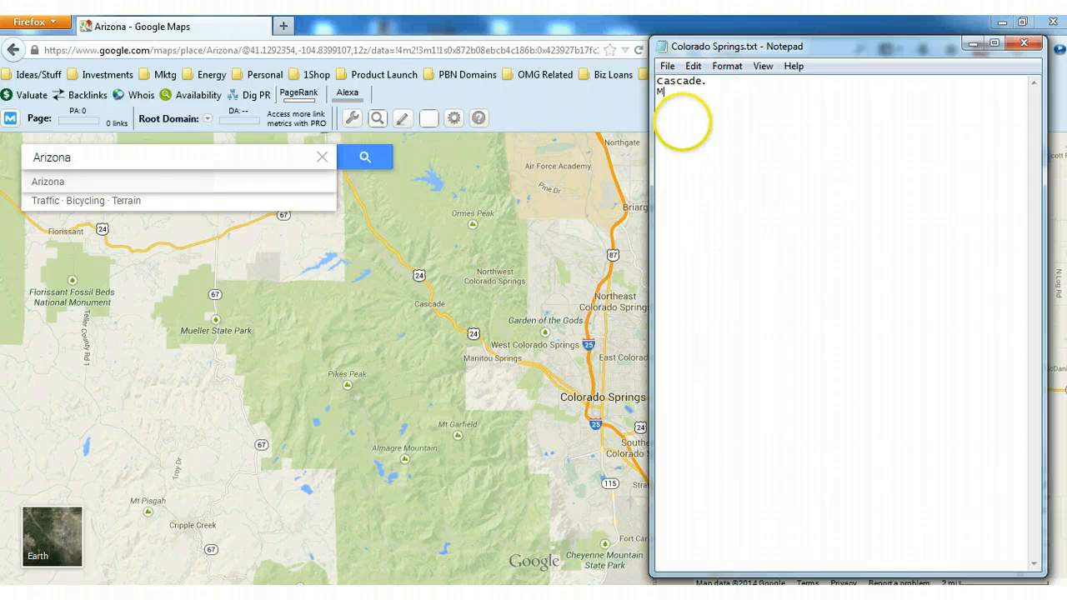
pyautogui.write('nitou Springs.')
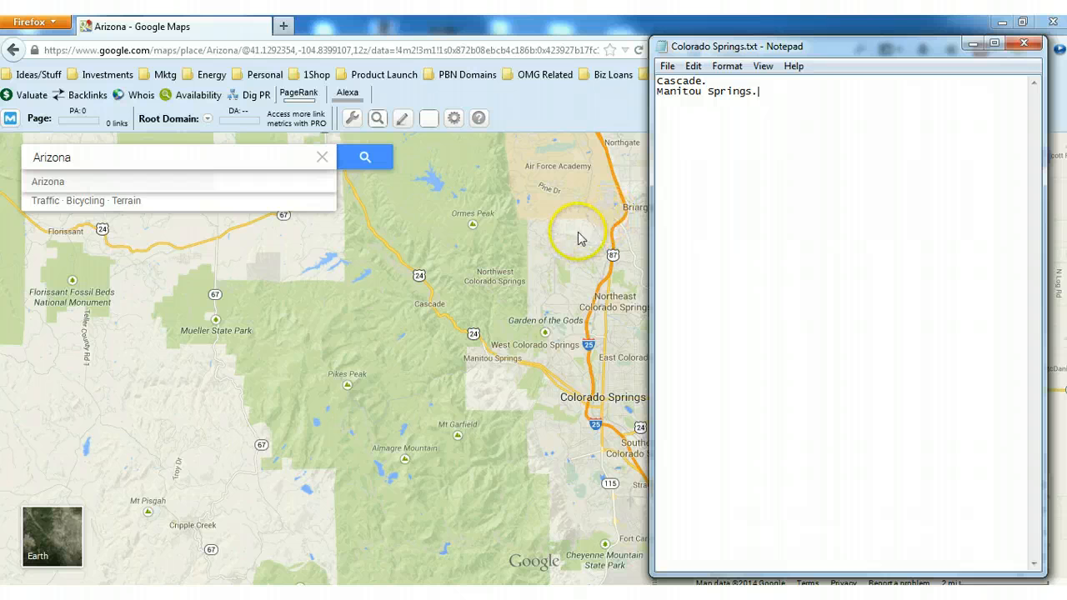
# Check the map north of Colorado Springs and add "Briargate." as the third line of Colorado Springs.txt in Notepad
pyautogui.moveTo(511, 242); pyautogui.dragTo(490, 245)
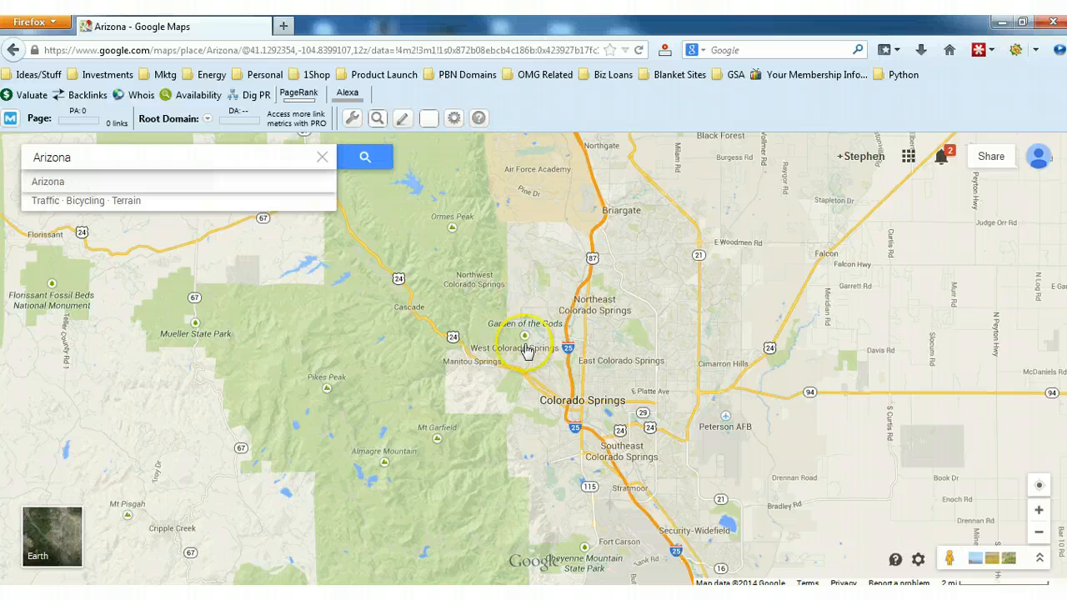
pyautogui.press('super+grave')
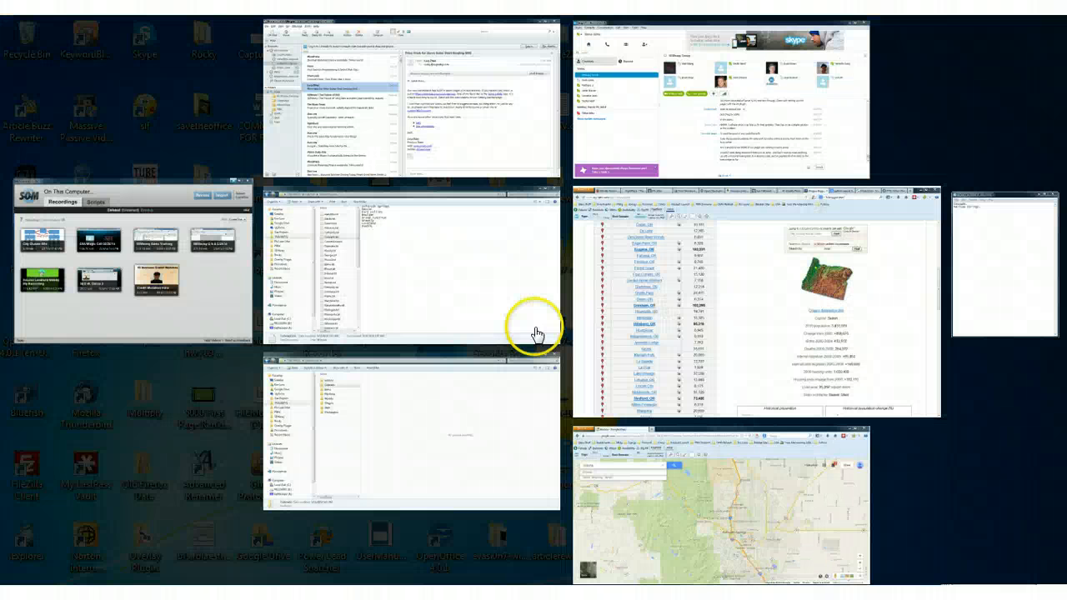
pyautogui.click(978, 269)
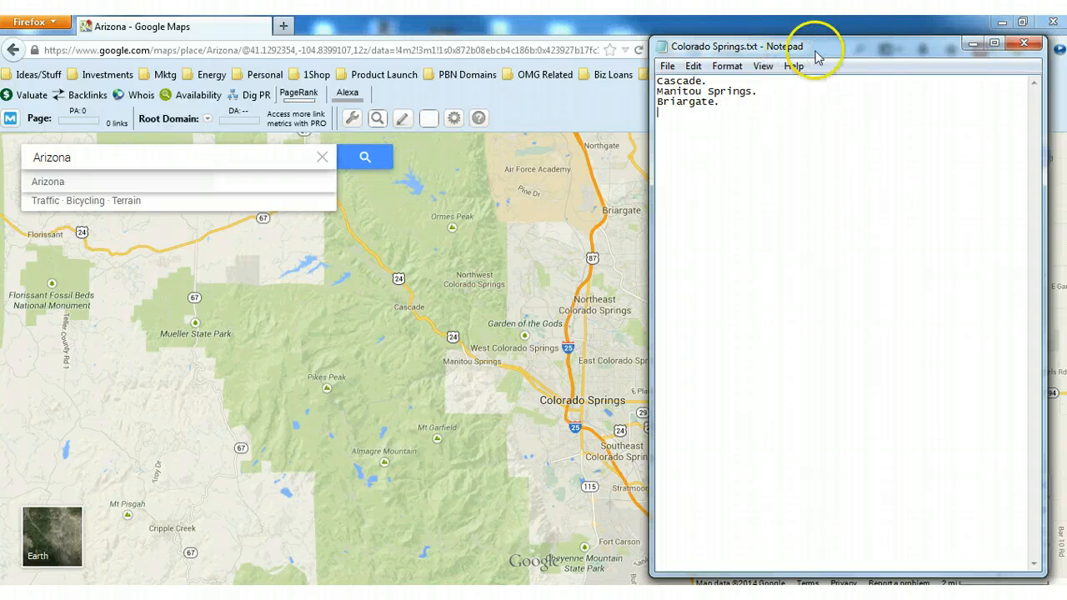
# Return to Google Maps and examine the wider area east of Colorado Springs for further suburbs
pyautogui.click(383, 303)
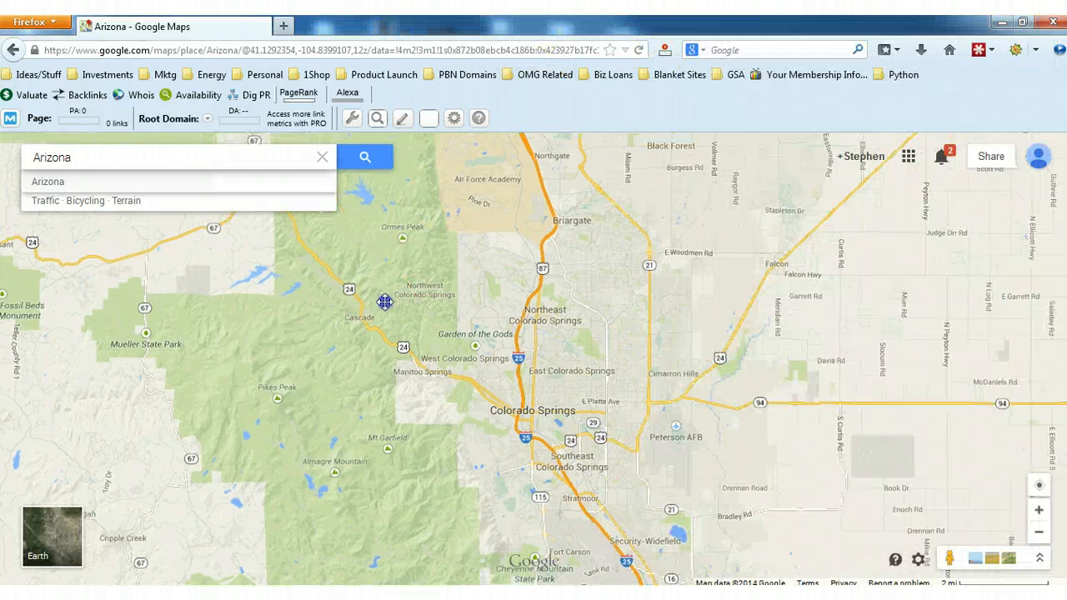
pyautogui.moveTo(384, 302); pyautogui.dragTo(169, 347)
pyautogui.scroll(-1, 305, 320)
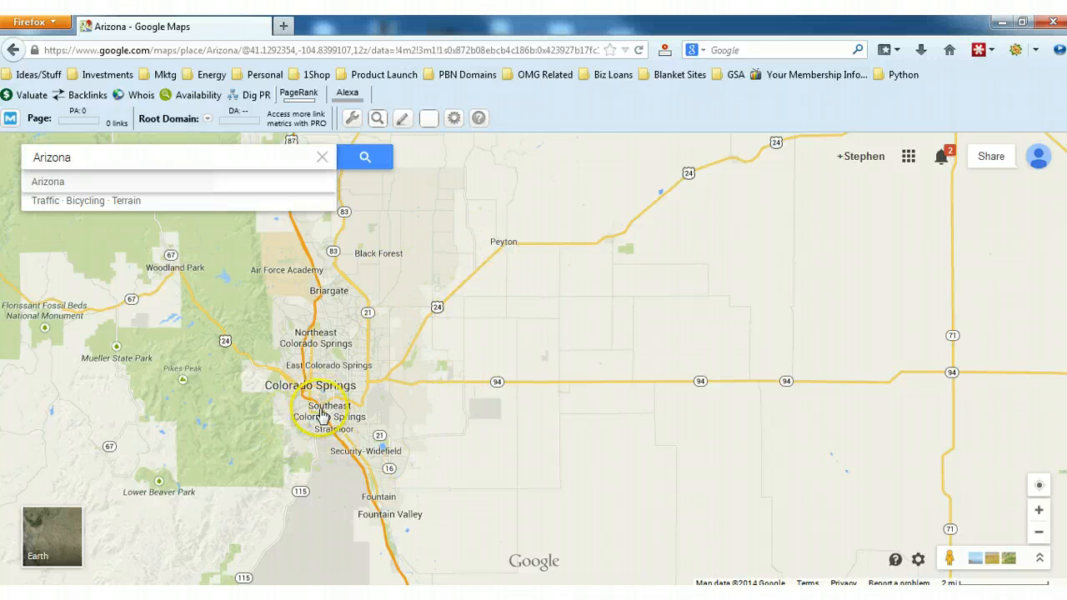
pyautogui.click(302, 368)
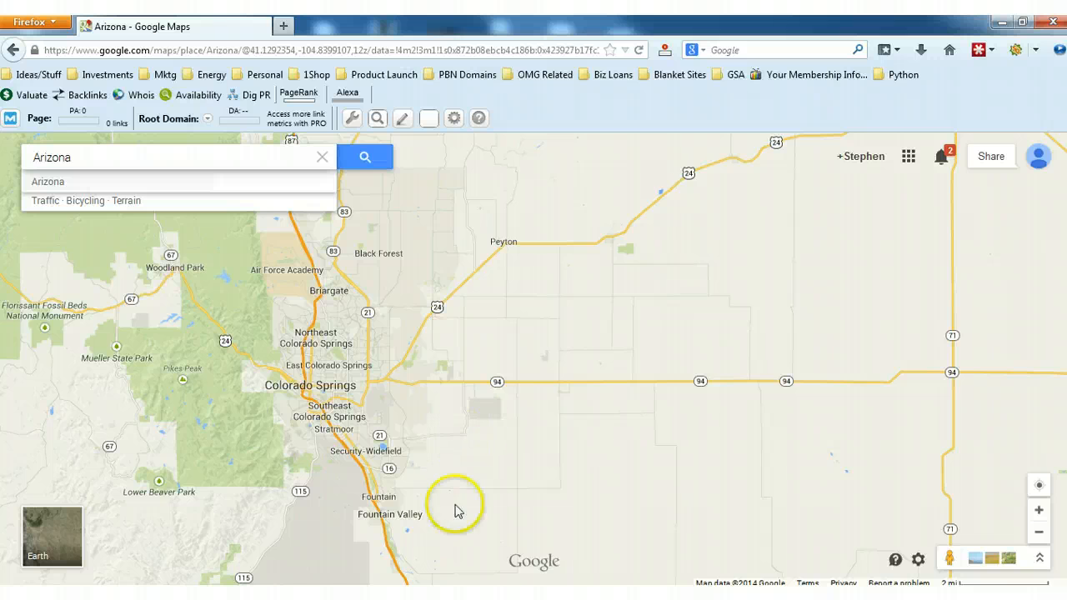
# Switch to Notepad and add "Fountain.", "Fountain Valley." and "Peyton." on separate lines below Briargate
pyautogui.click(130, 597)
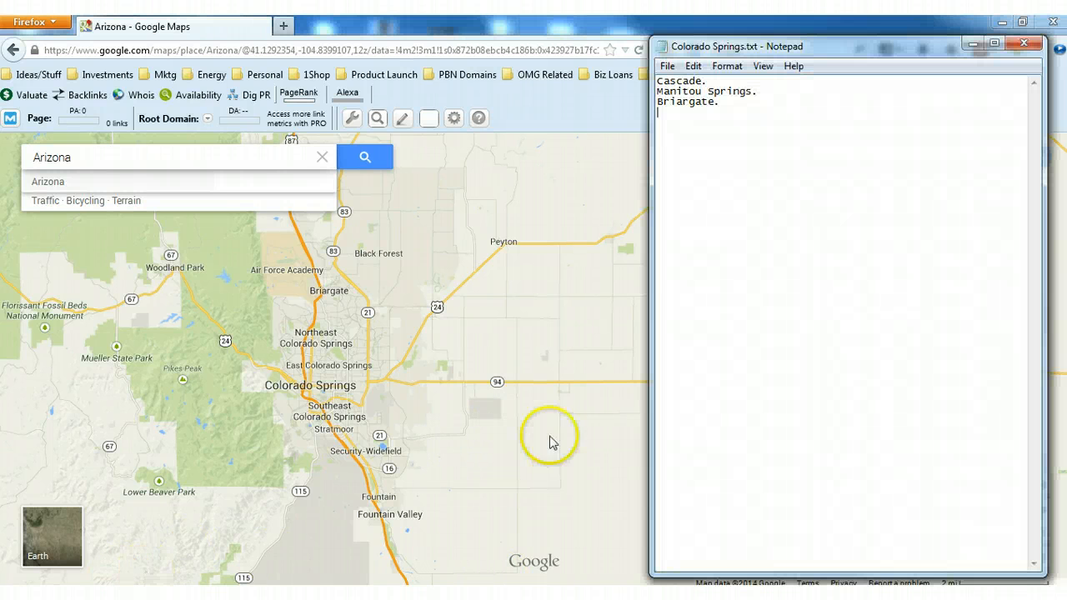
pyautogui.write('Fountain')
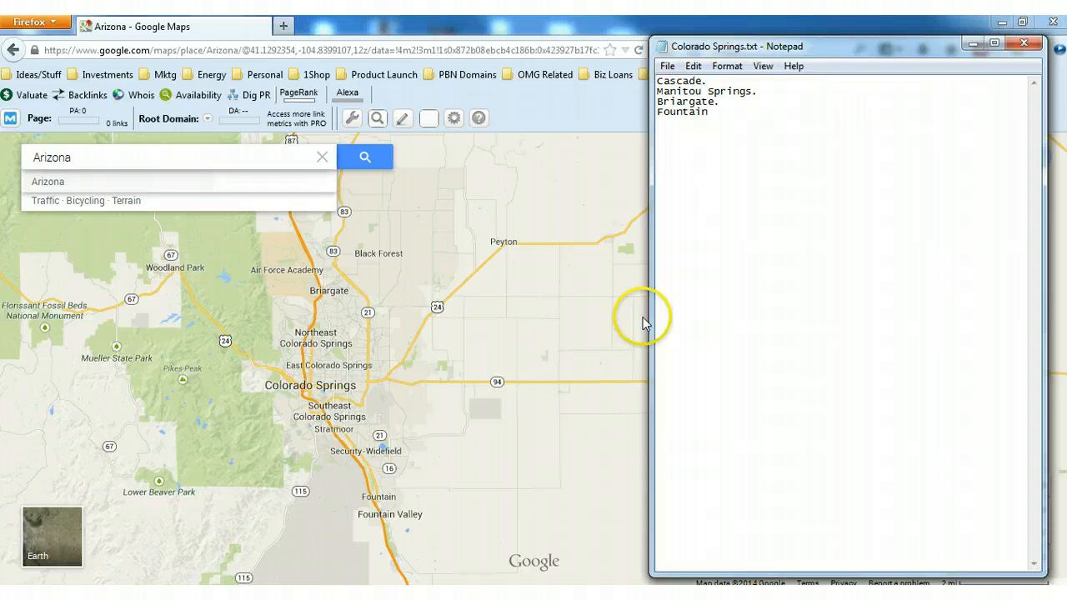
pyautogui.write('.')
pyautogui.press('Return')
pyautogui.write('Fountain Vaalley.')
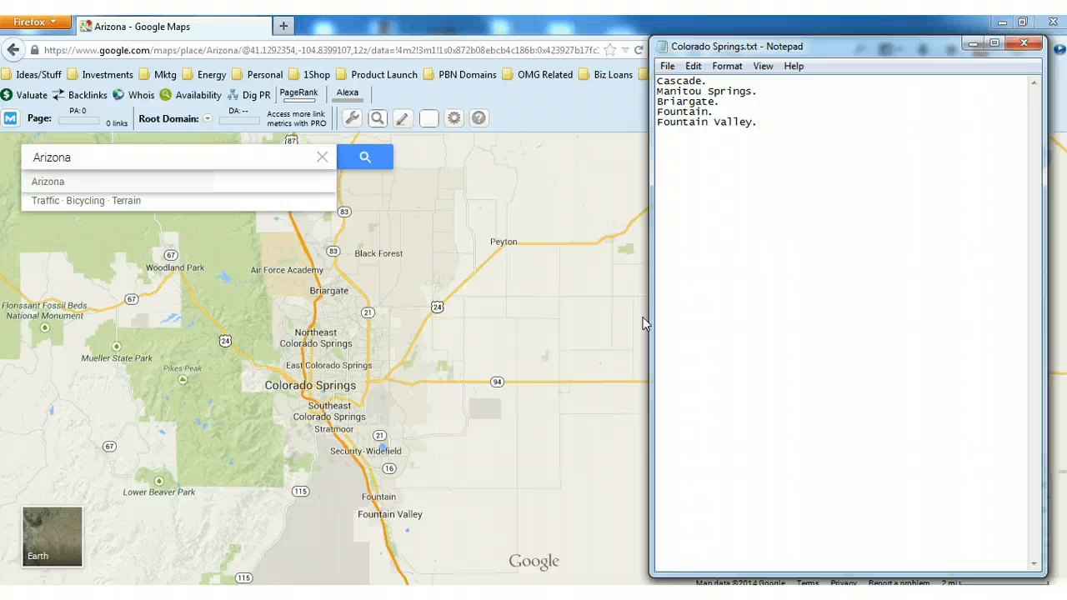
pyautogui.write('Peyton.')
# Check the map north and east of Colorado Springs, and add "Limon" and "Castle Rock" as separate lines in Notepad
pyautogui.click(489, 408)
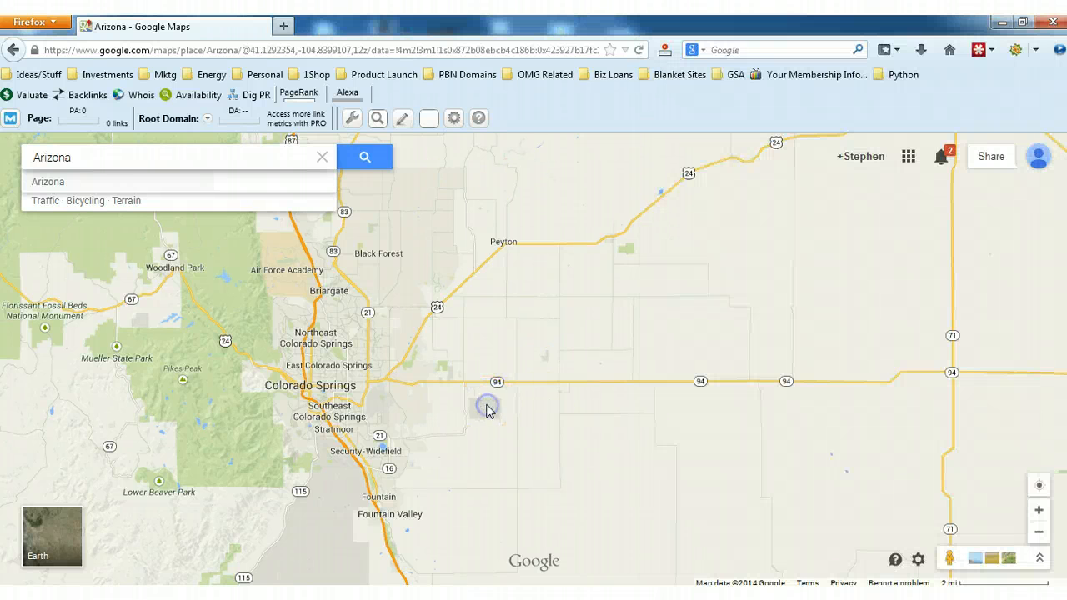
pyautogui.scroll(-1, 498, 382)
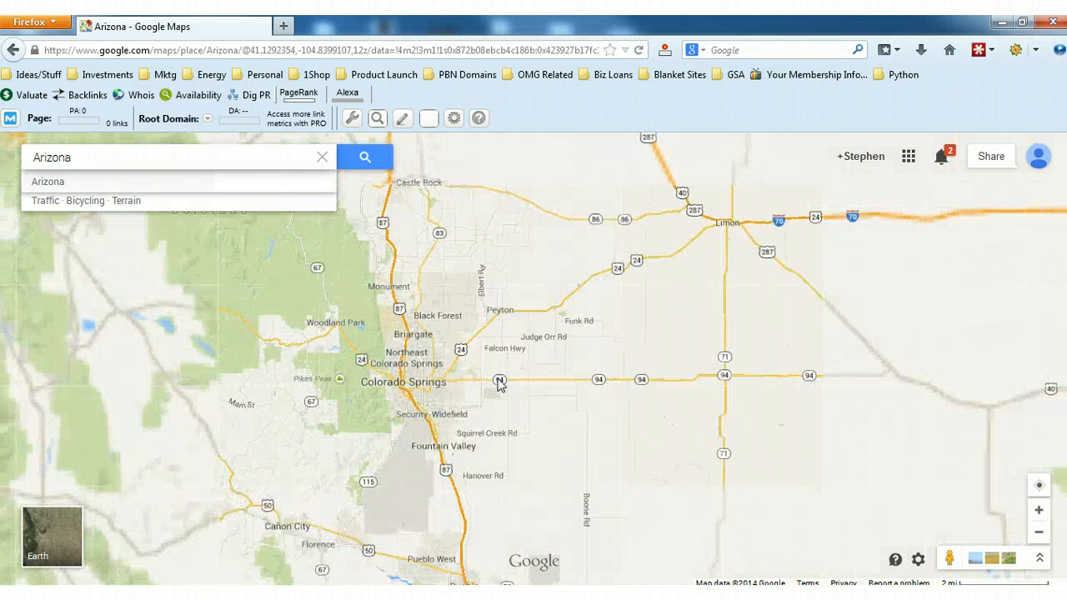
pyautogui.click(620, 303)
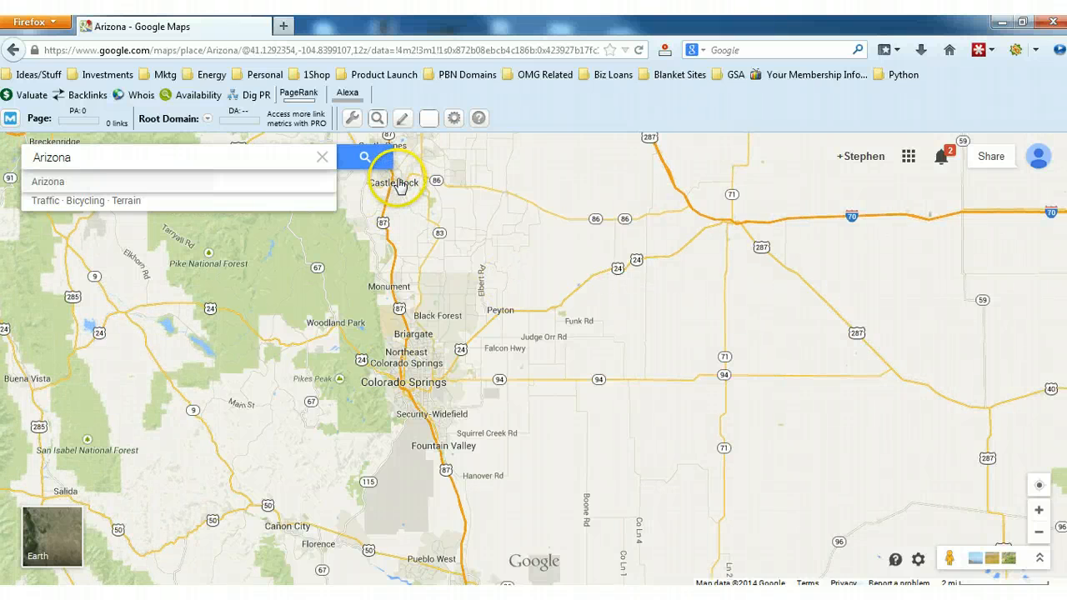
pyautogui.scroll(1, 761, 247)
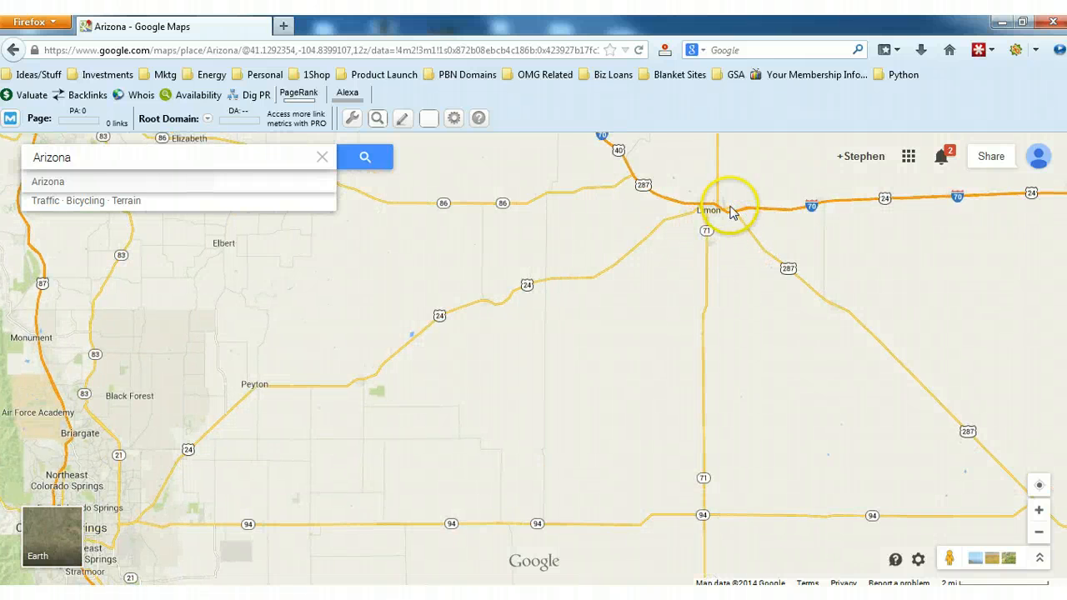
pyautogui.hotkey('alt', 'Tab')
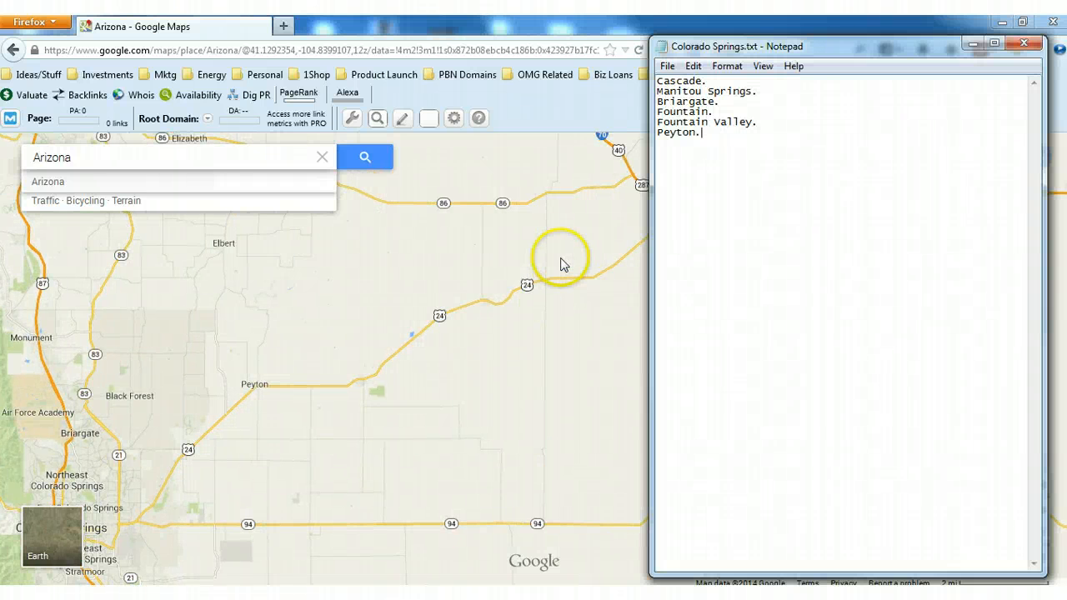
pyautogui.press('Return')
pyautogui.write('Lim')
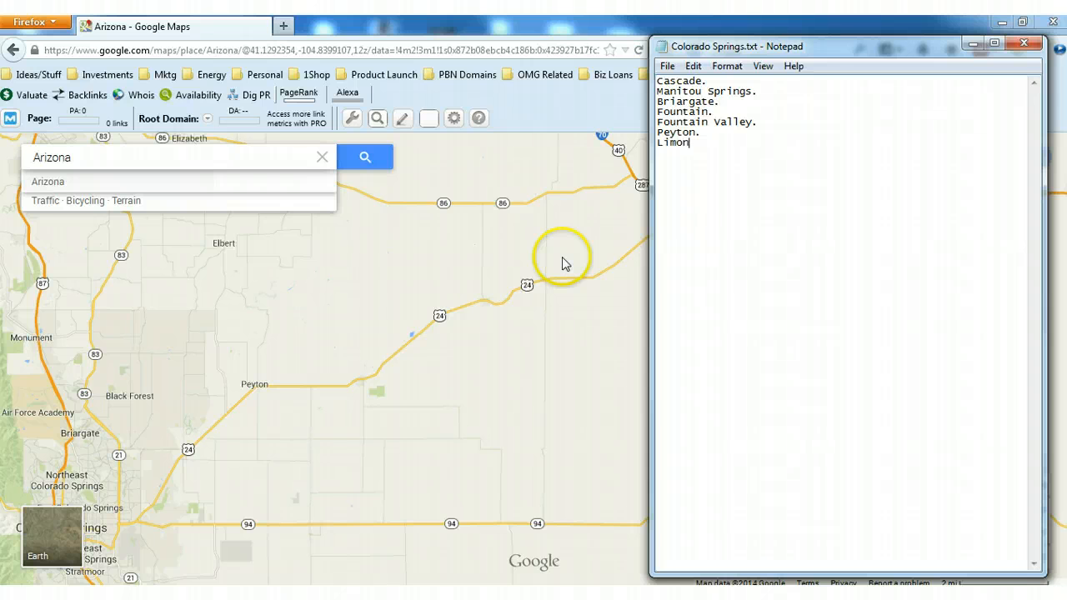
pyautogui.write('on')
pyautogui.press('Return')
pyautogui.write('Castle Rock')
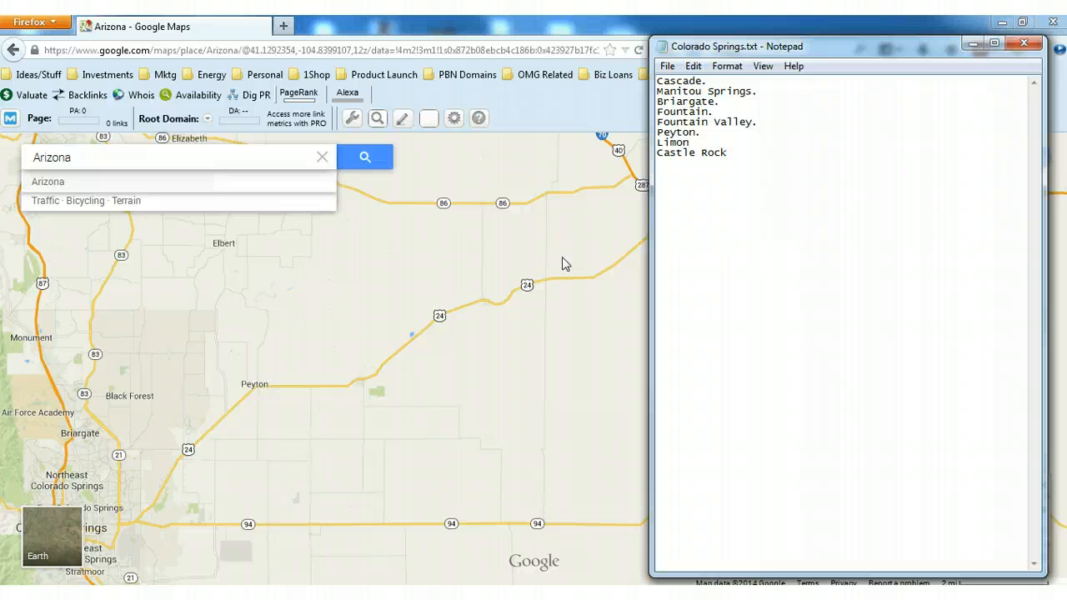
# Examine the map from Colorado Springs north to Denver, and end the "Castle Rock" line in Notepad with a period
pyautogui.doubleClick(474, 342)
pyautogui.scroll(-1, 589, 411)
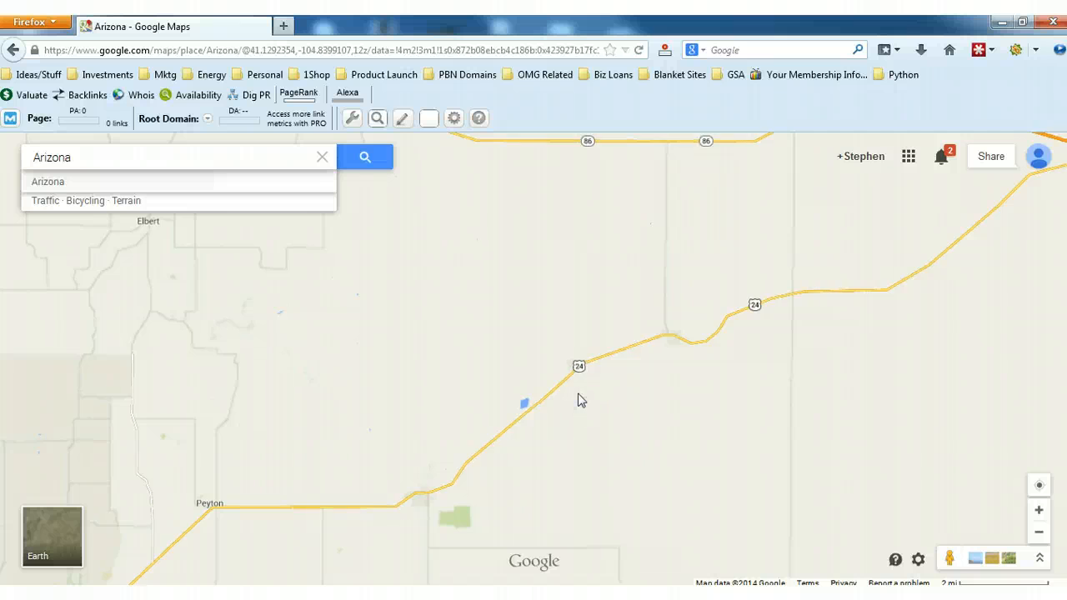
pyautogui.scroll(-2, 578, 397)
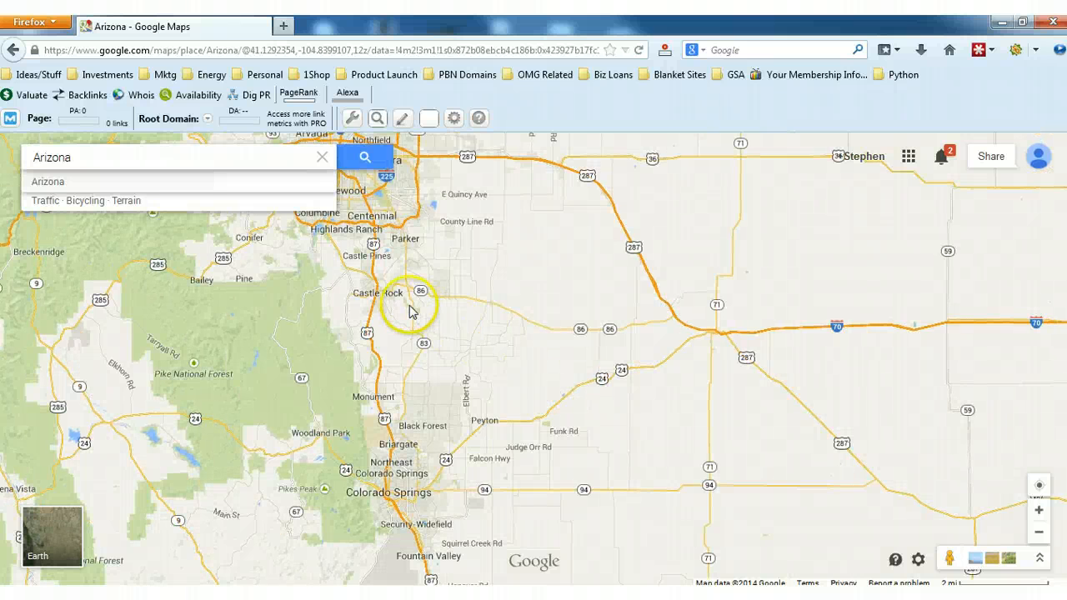
pyautogui.moveTo(421, 315); pyautogui.dragTo(509, 378)
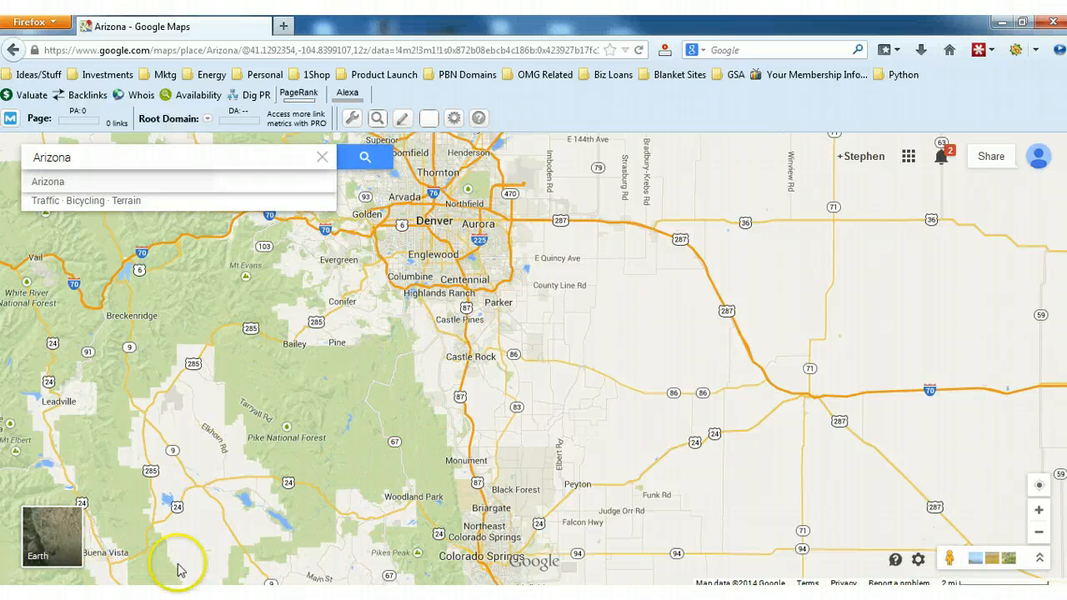
pyautogui.click(171, 596)
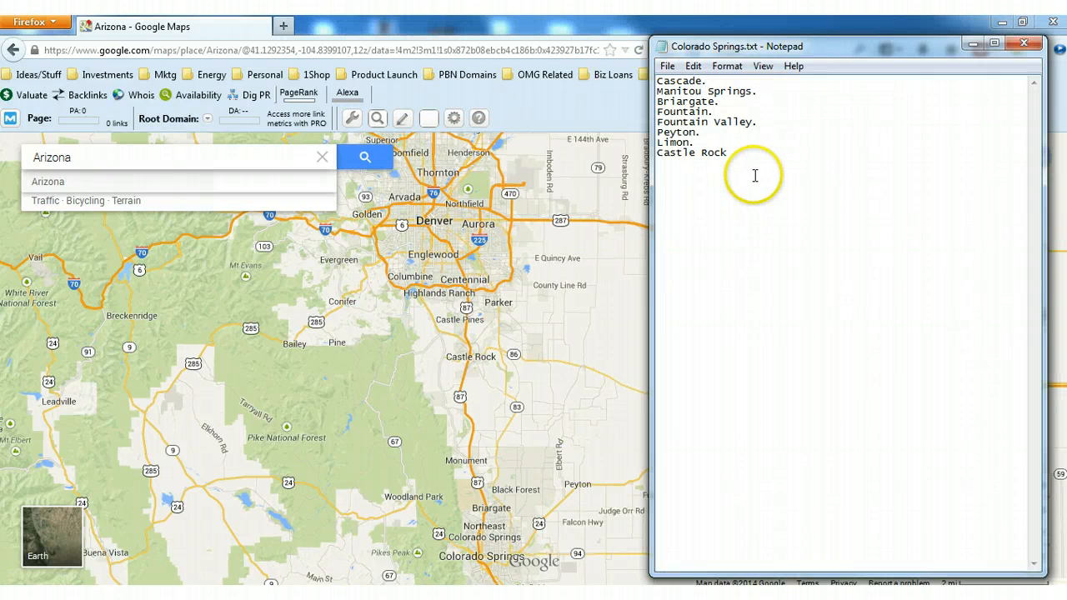
pyautogui.click(747, 162)
pyautogui.write('.')
pyautogui.press('Return')
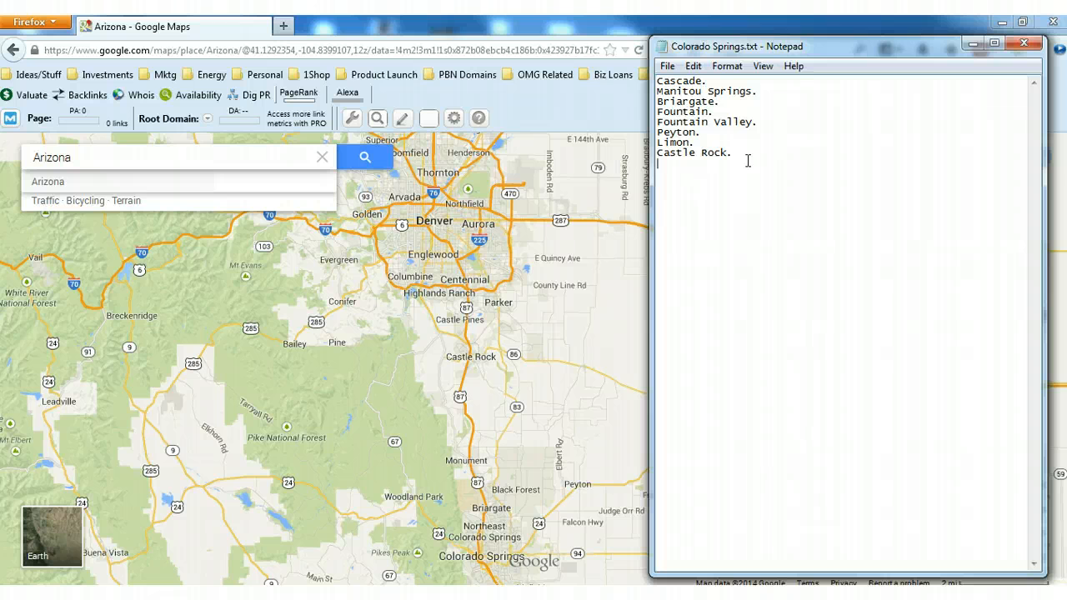
# Remove the "Castle Rock." entry and enter "Monument." as the last line of the list instead
pyautogui.press('BackSpace')
pyautogui.press('BackSpace')
pyautogui.press('BackSpace')
pyautogui.press('BackSpace')
pyautogui.press('BackSpace')
pyautogui.press('BackSpace')
pyautogui.press('BackSpace')
pyautogui.press('BackSpace')
pyautogui.press('BackSpace')
pyautogui.press('BackSpace')
pyautogui.press('BackSpace')
pyautogui.write('Monument.')
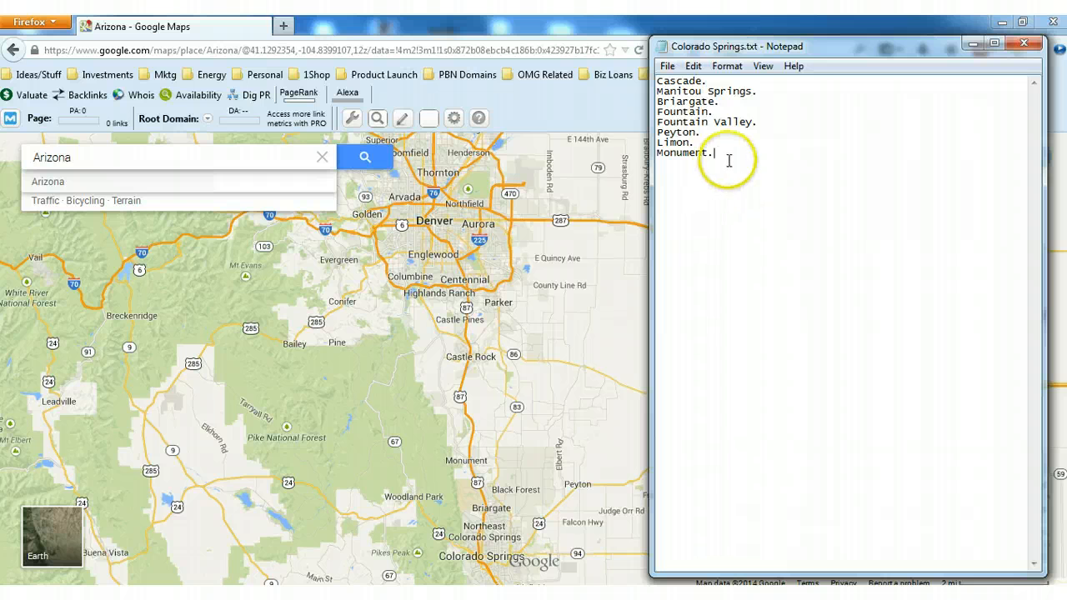
# Replace every period in the suburb list with a space followed by "Colorado", and close the Replace dialog
pyautogui.click(694, 67)
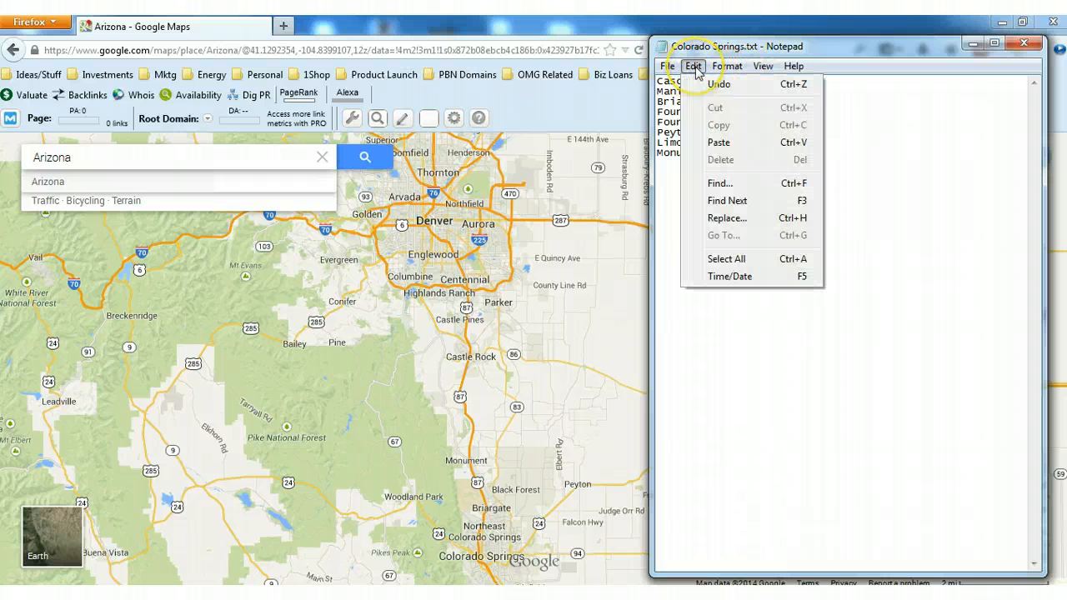
pyautogui.click(722, 219)
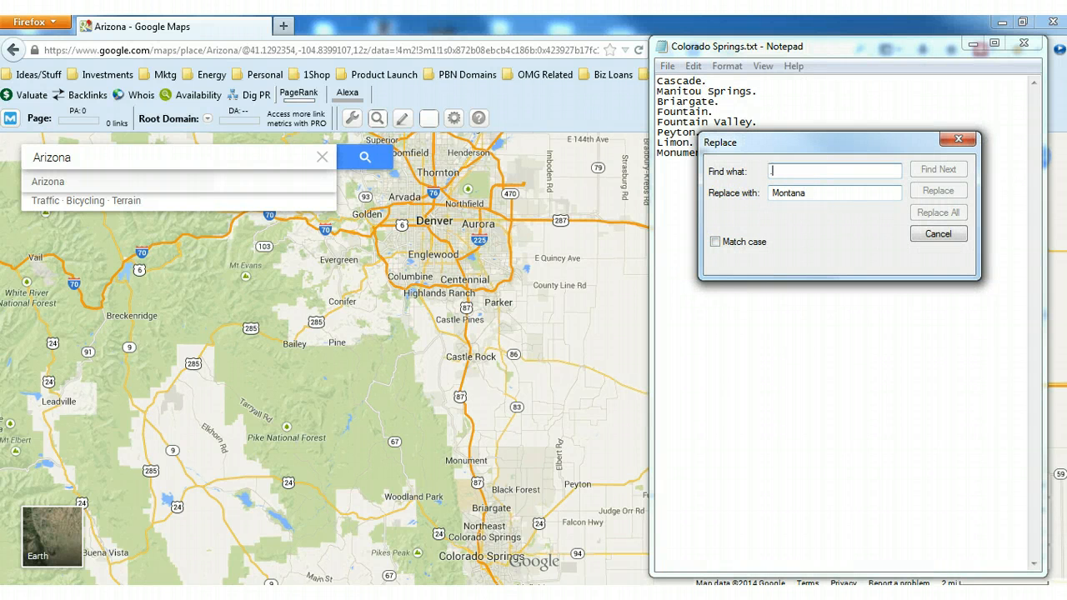
pyautogui.write('.')
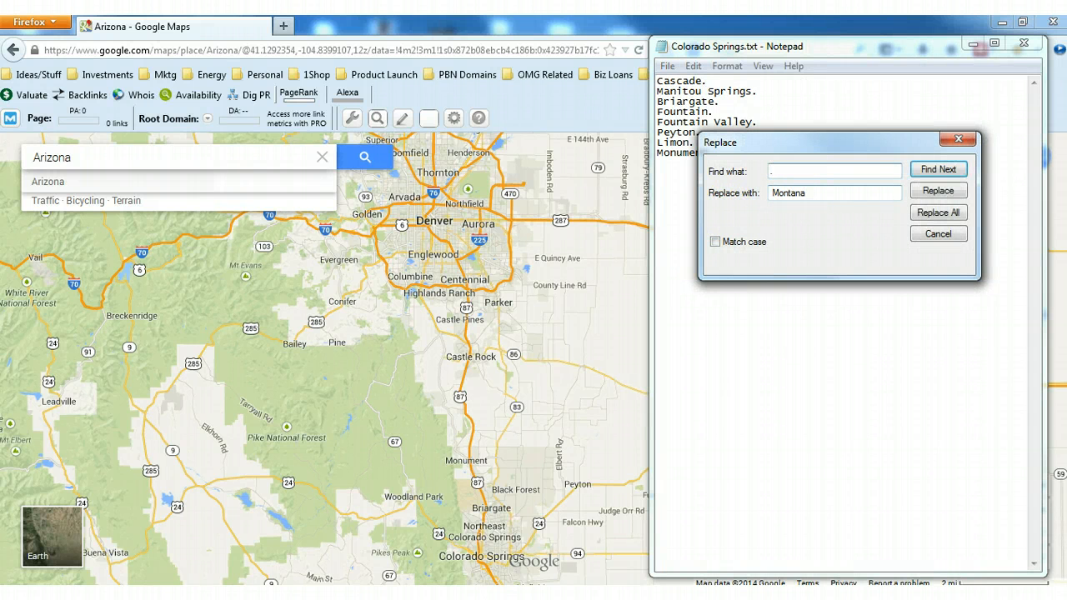
pyautogui.click(808, 193)
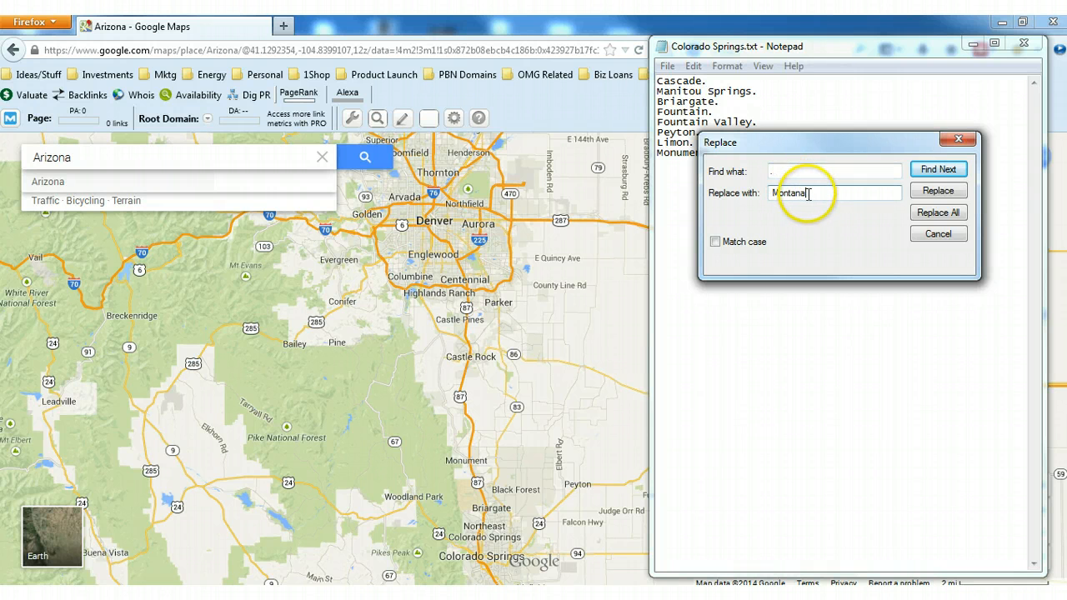
pyautogui.press('BackSpace')
pyautogui.press('BackSpace')
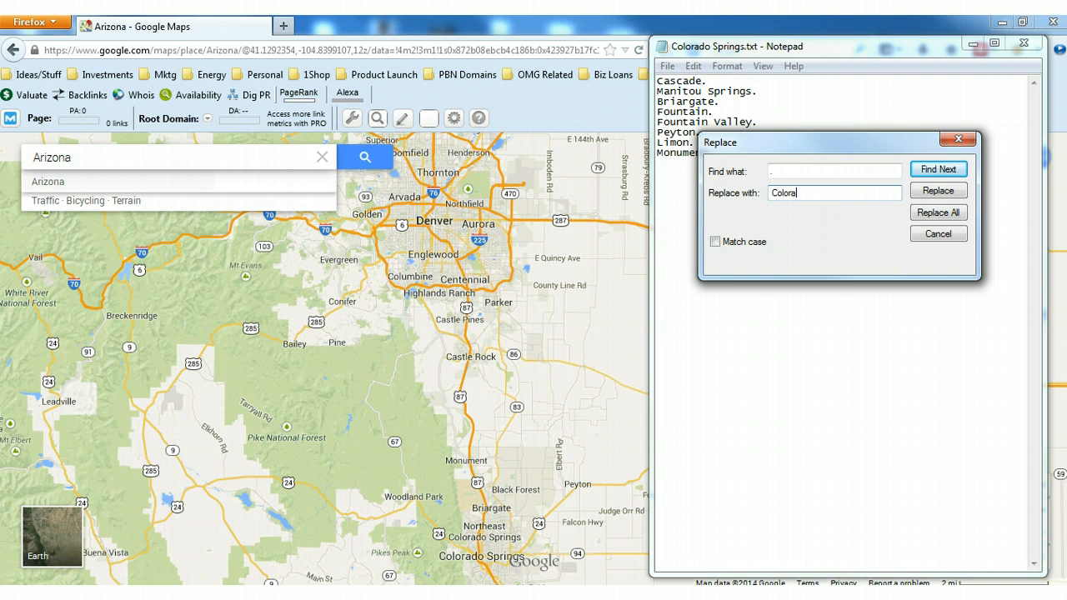
pyautogui.click(929, 214)
pyautogui.click(959, 139)
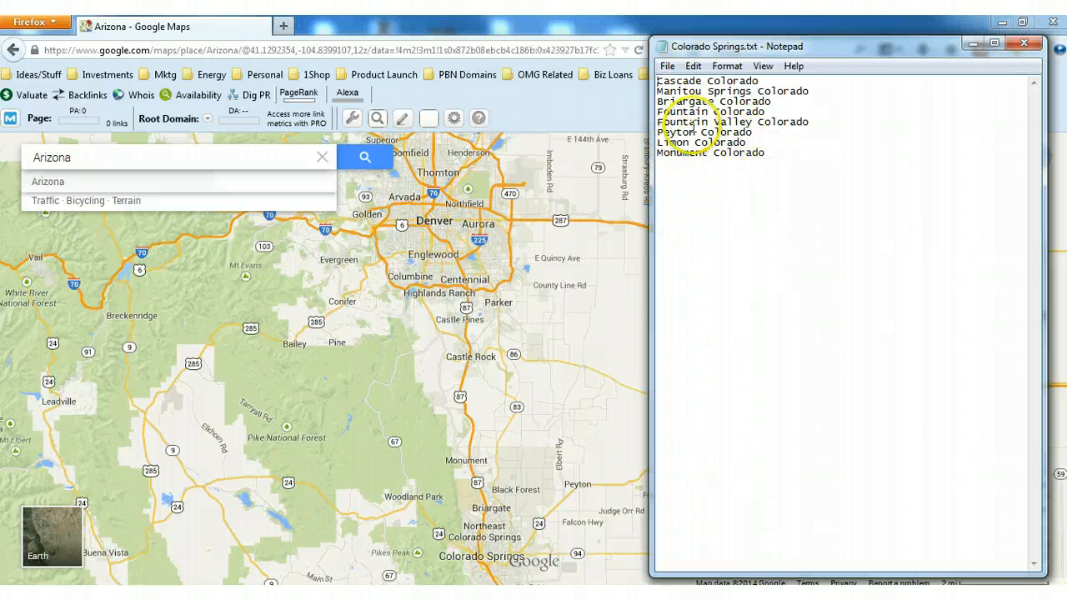
# Save Colorado Springs.txt and start a new blank document
pyautogui.click(667, 67)
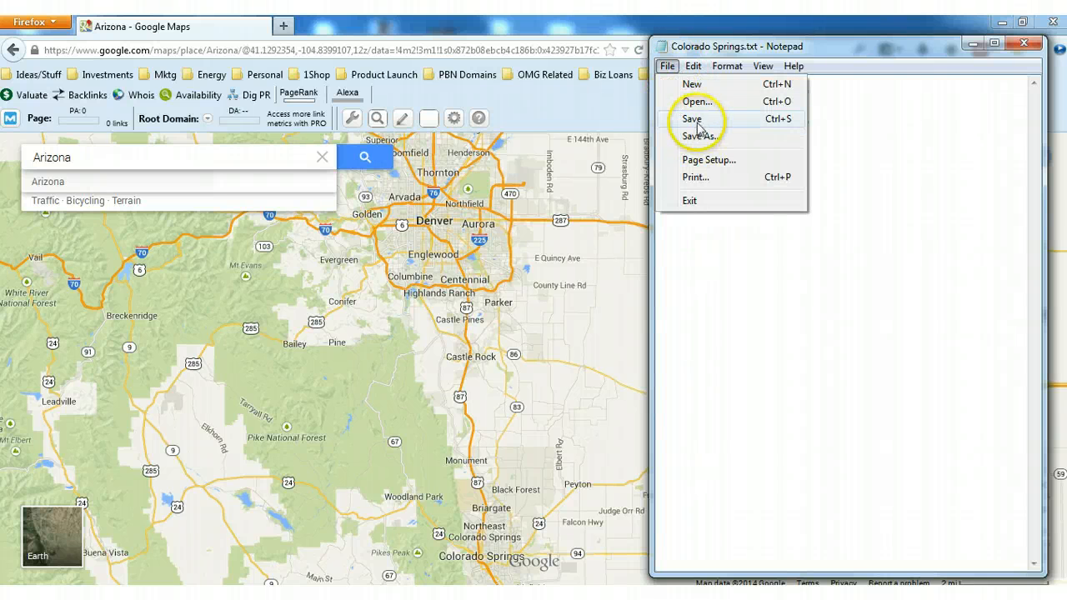
pyautogui.click(697, 120)
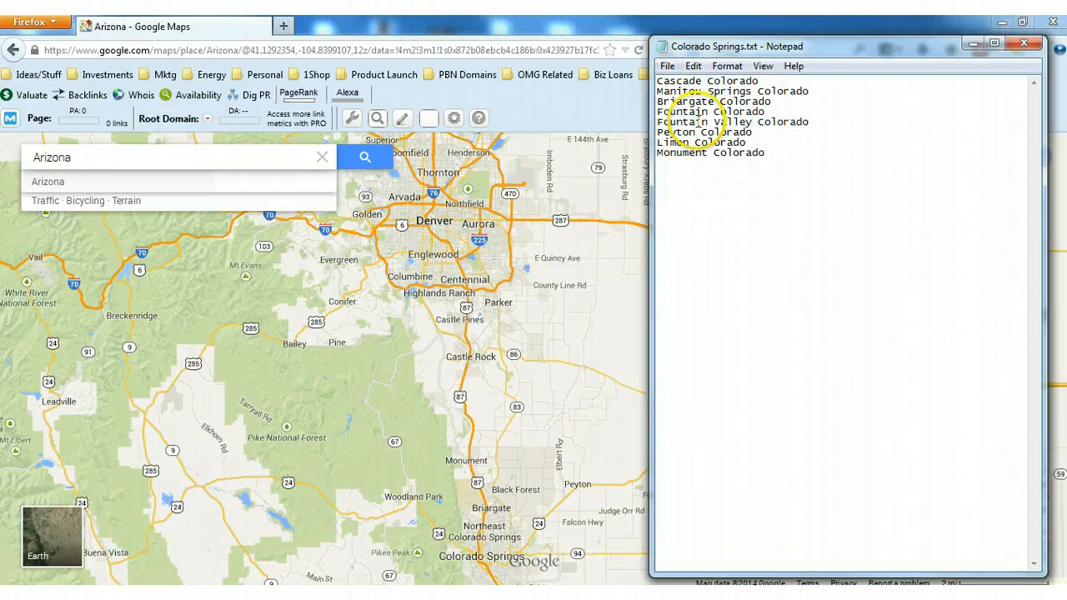
pyautogui.click(666, 68)
pyautogui.click(675, 85)
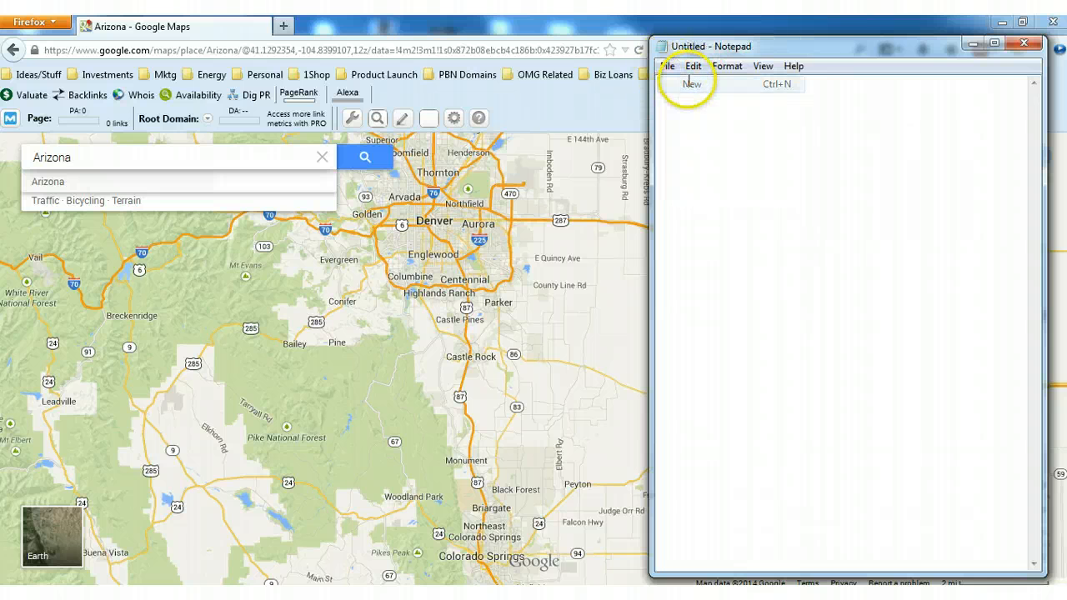
# Save the blank document as Denver.txt in the Colorado folder under Suburb List
pyautogui.click(668, 67)
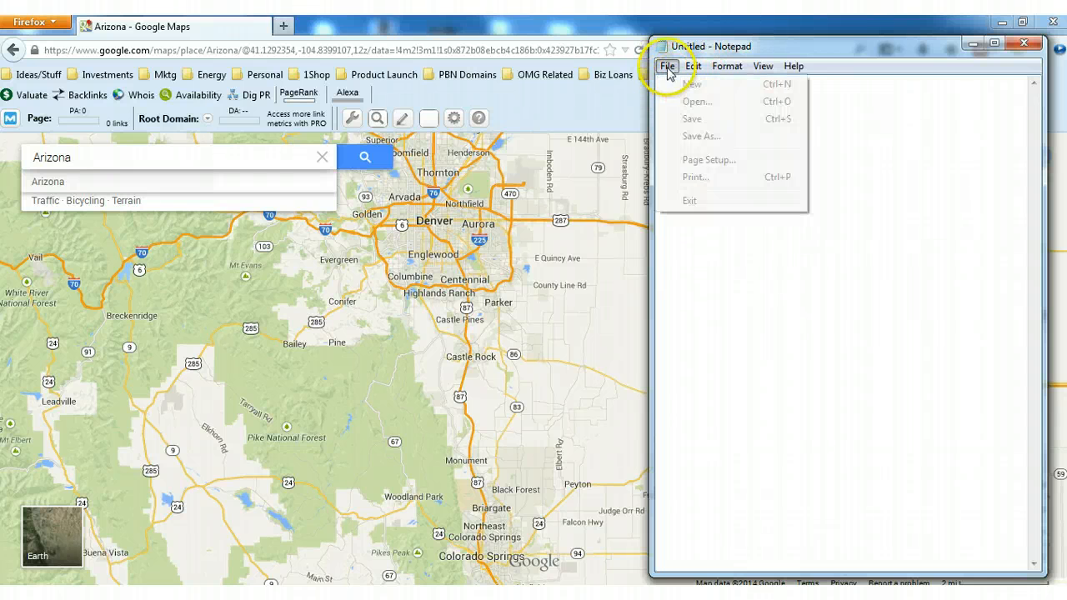
pyautogui.click(692, 136)
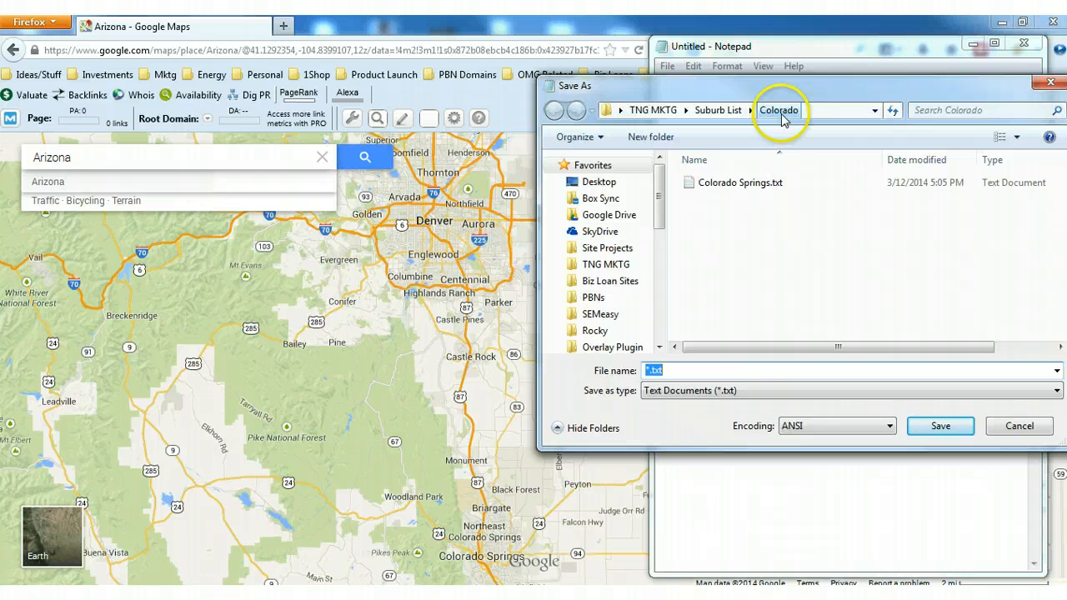
pyautogui.click(652, 370)
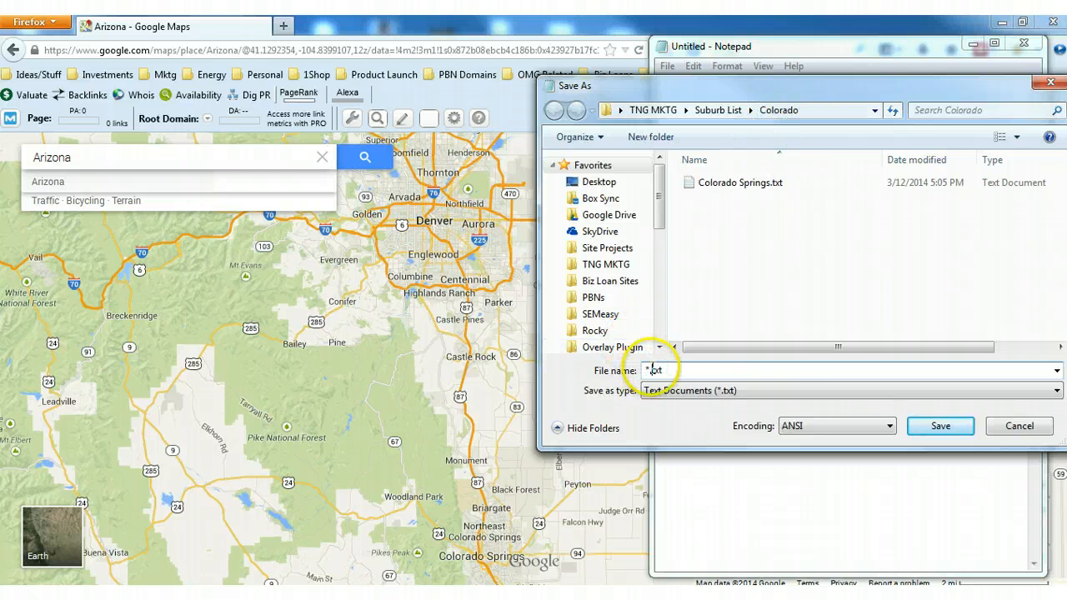
pyautogui.press('BackSpace')
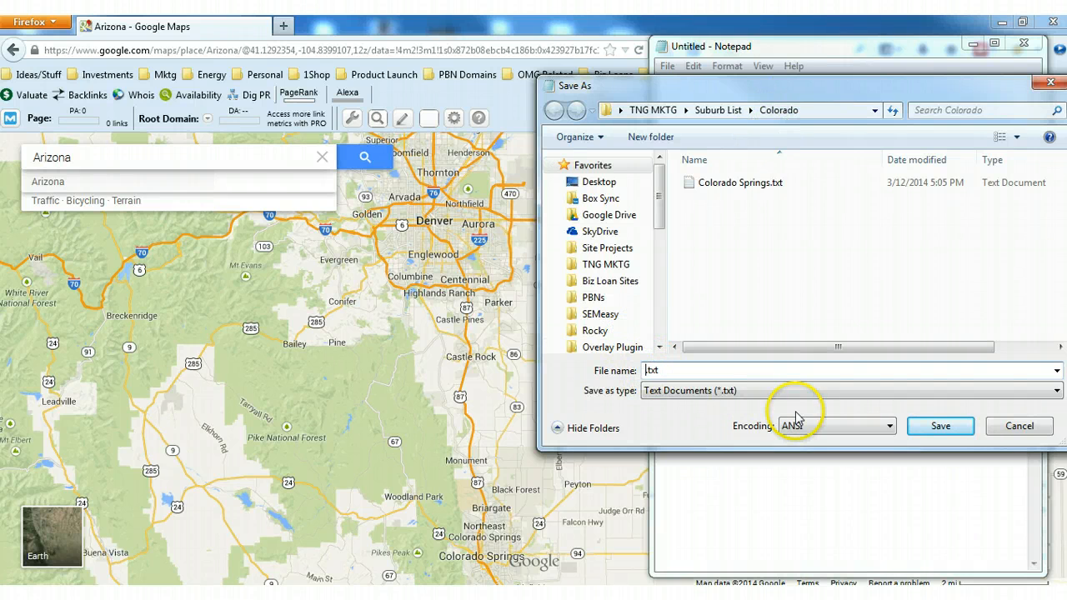
pyautogui.write('Denver')
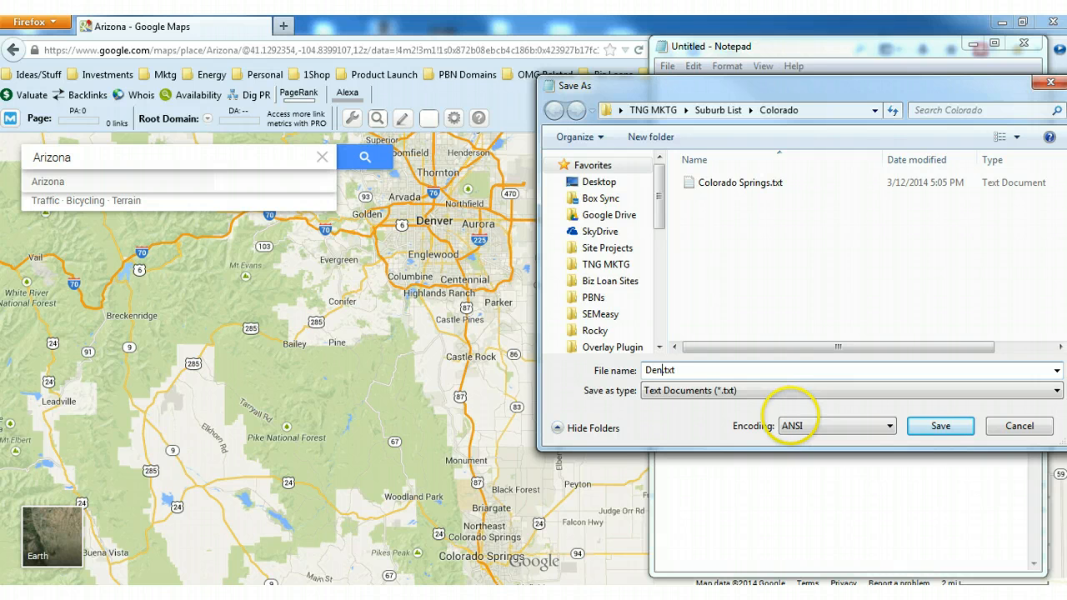
pyautogui.click(929, 429)
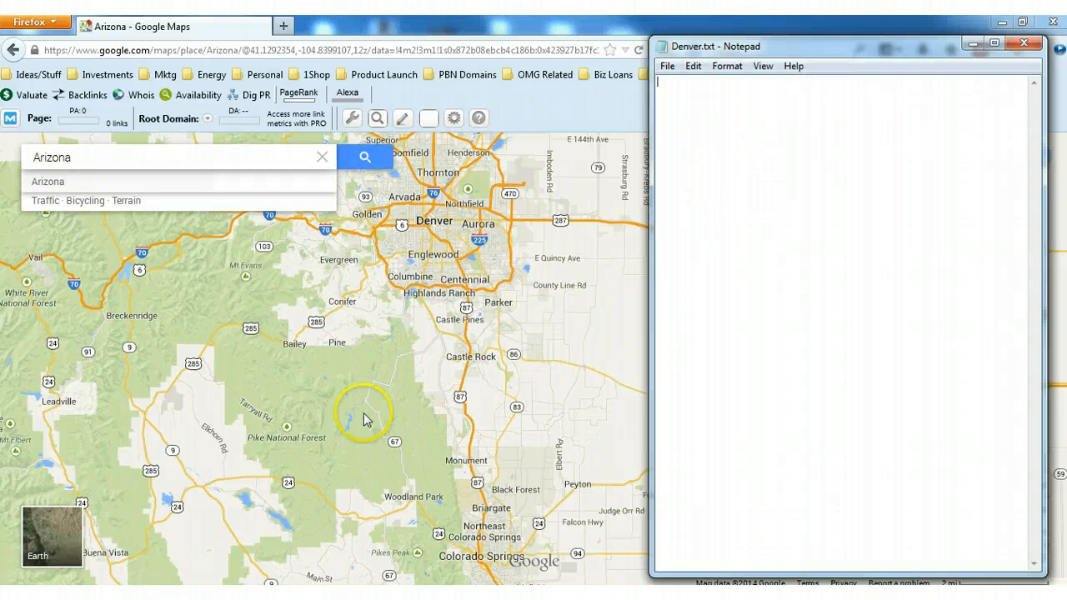
# List Denver suburbs in Denver.txt, each ending with a period: Thornton, Aurora, Centennial, Littleton, Englewood, Lakewood, Arvada, Berkley, Northglenn, Henderson, Brighton
pyautogui.moveTo(363, 413); pyautogui.dragTo(427, 575)
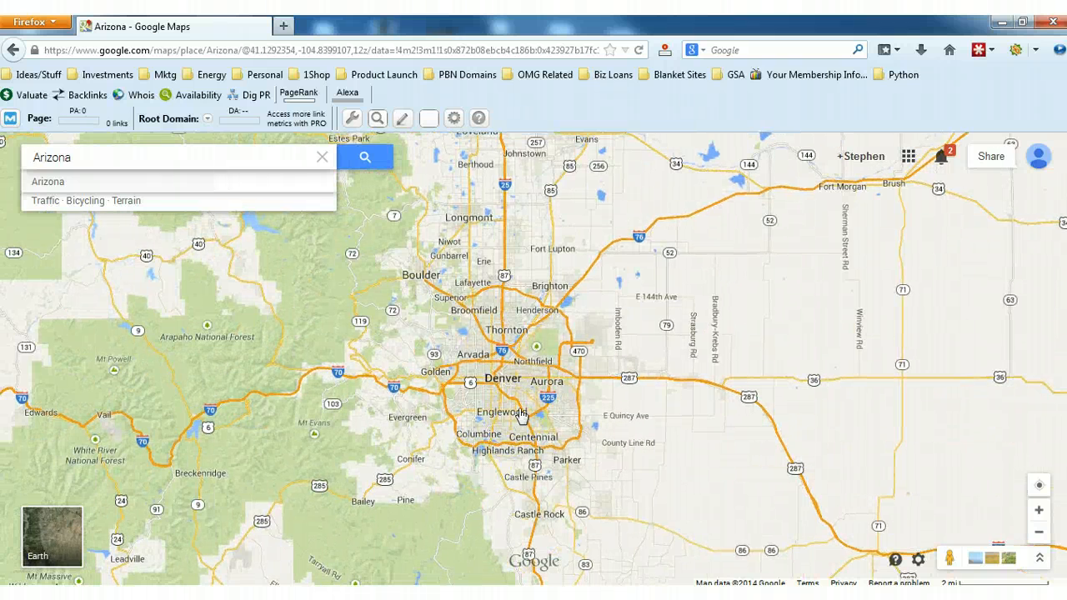
pyautogui.scroll(1, 520, 414)
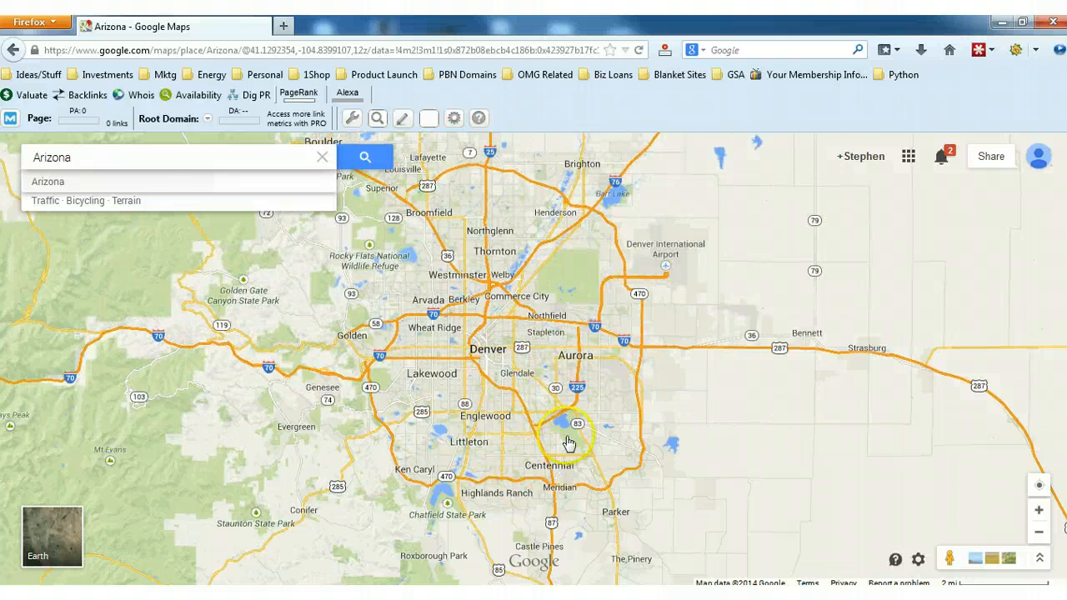
pyautogui.click(106, 598)
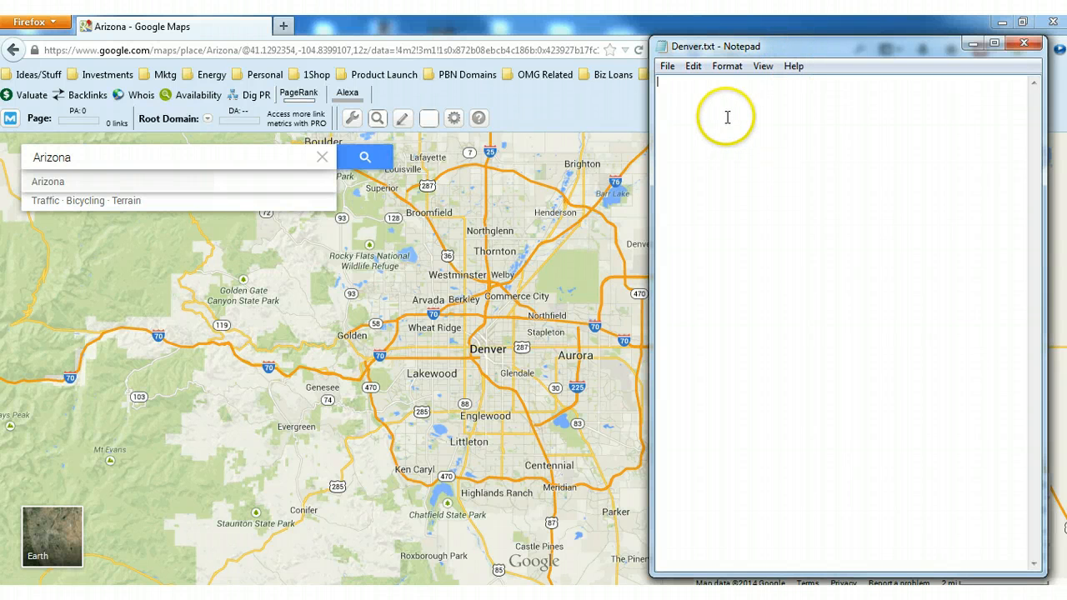
pyautogui.write('THorn')
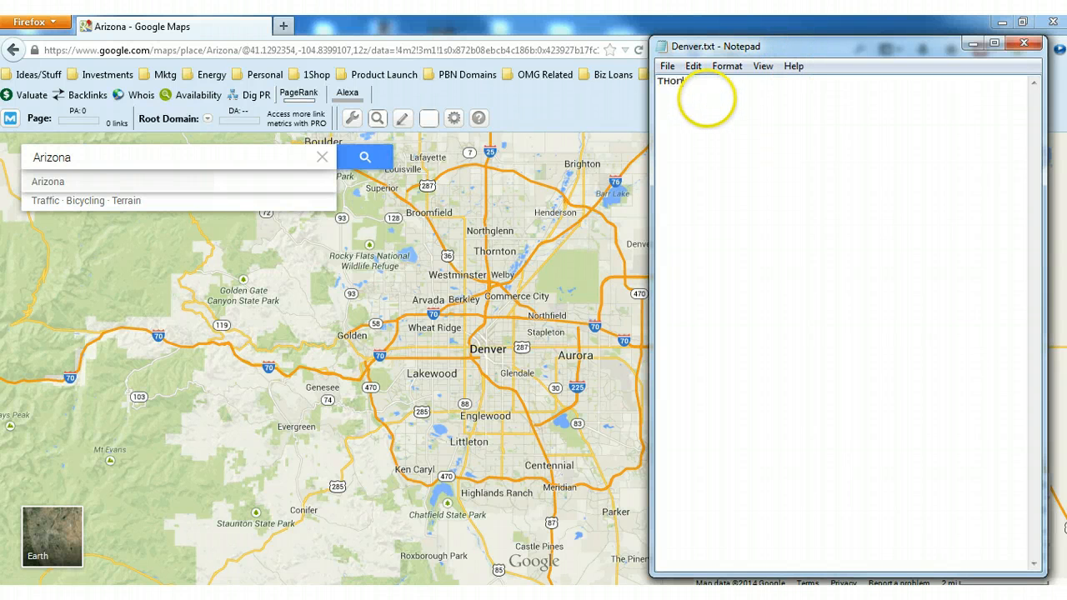
pyautogui.write('hornton.')
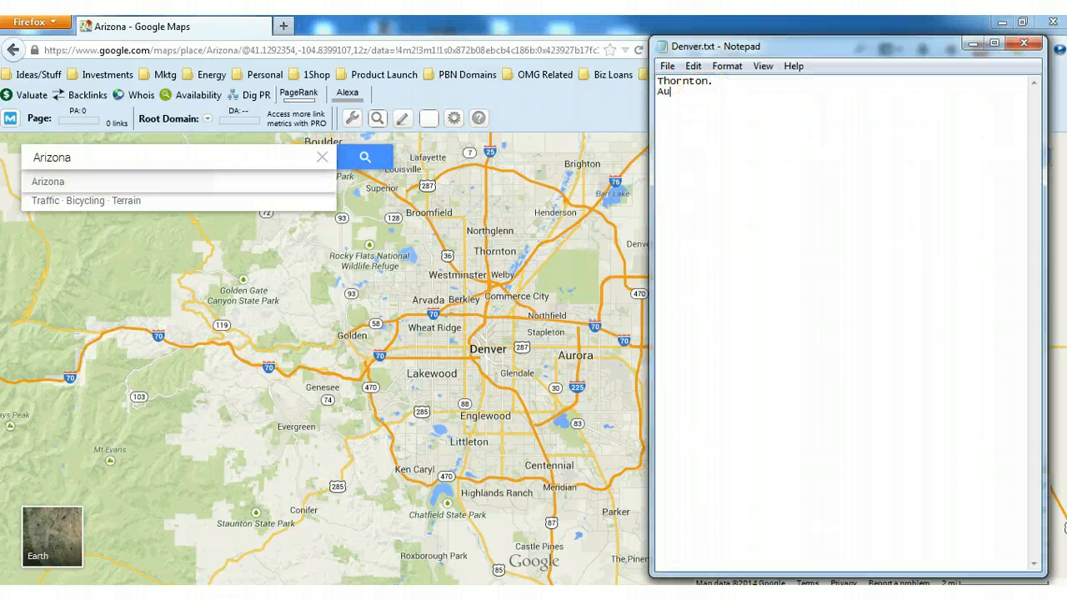
pyautogui.write('r')
pyautogui.write('Littleton.')
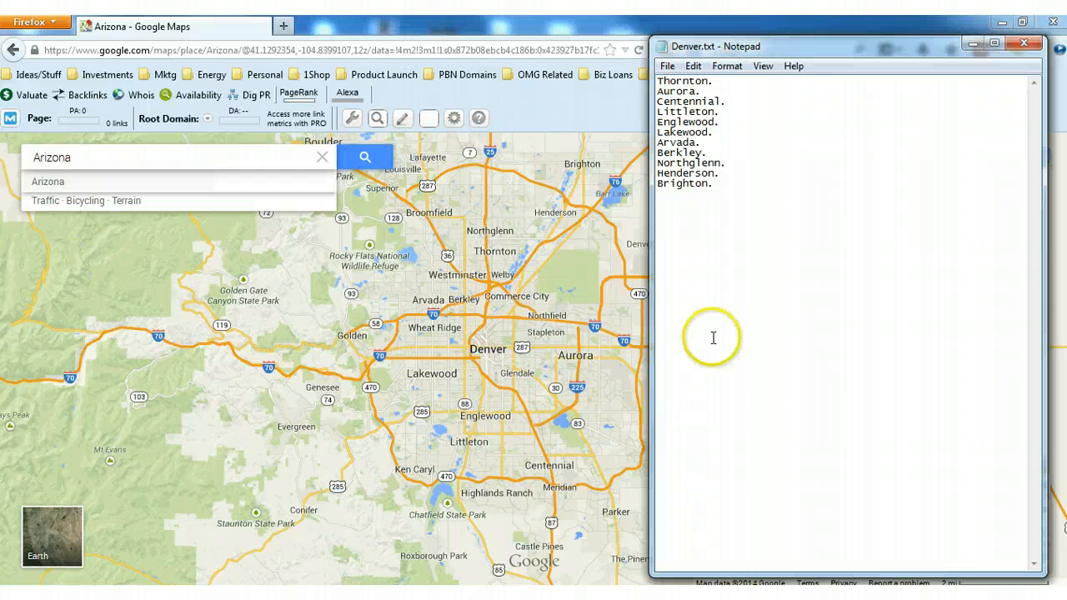
# Replace every period in the Denver suburb list with a space followed by "Colorado", and save Denver.txt
pyautogui.click(696, 66)
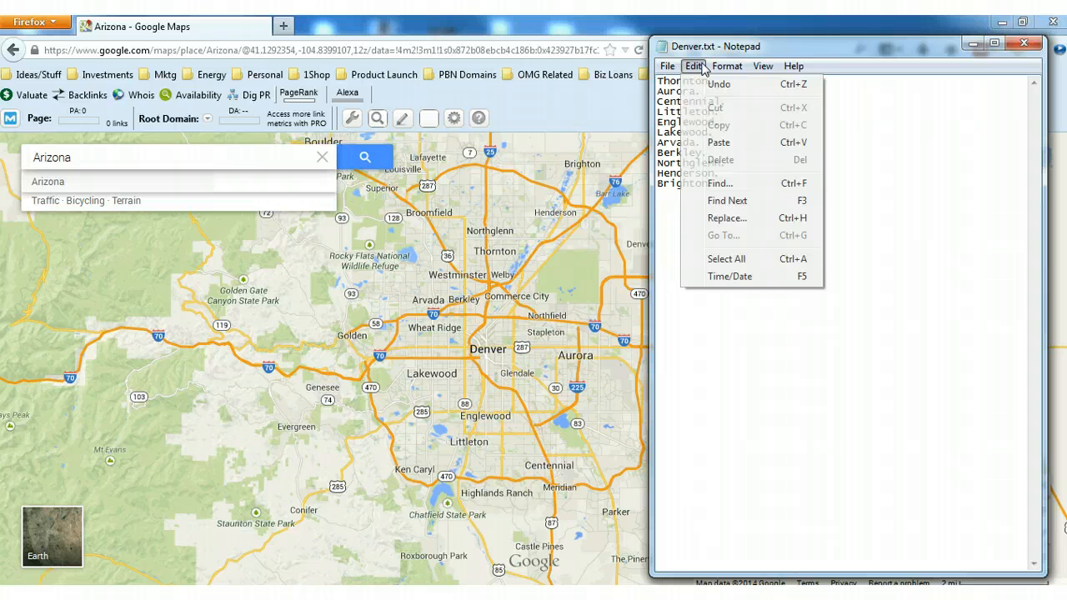
pyautogui.click(727, 218)
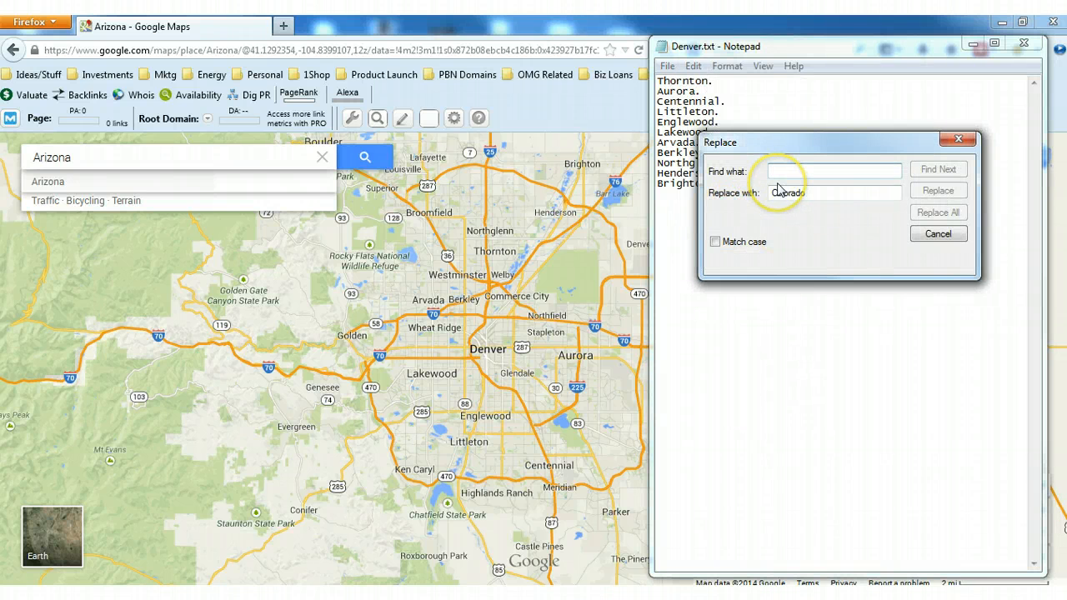
pyautogui.write('.')
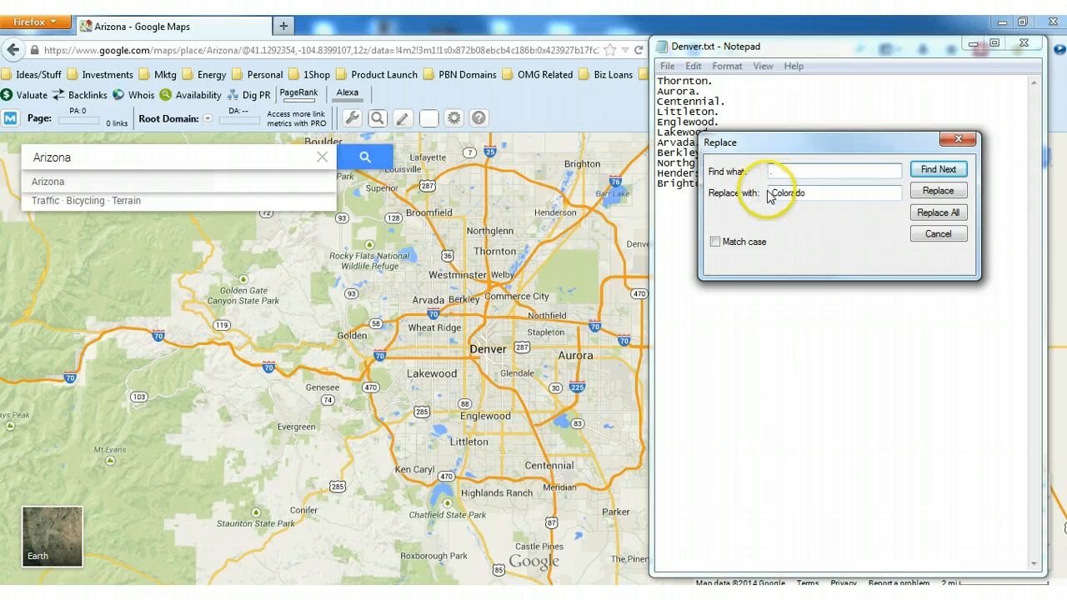
pyautogui.click(770, 194)
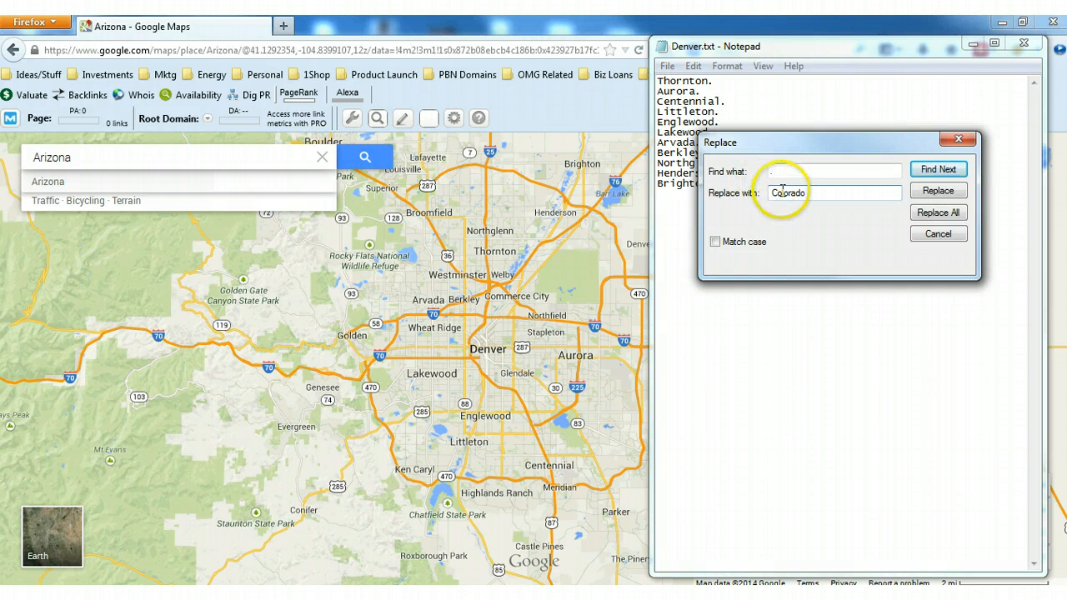
pyautogui.click(933, 213)
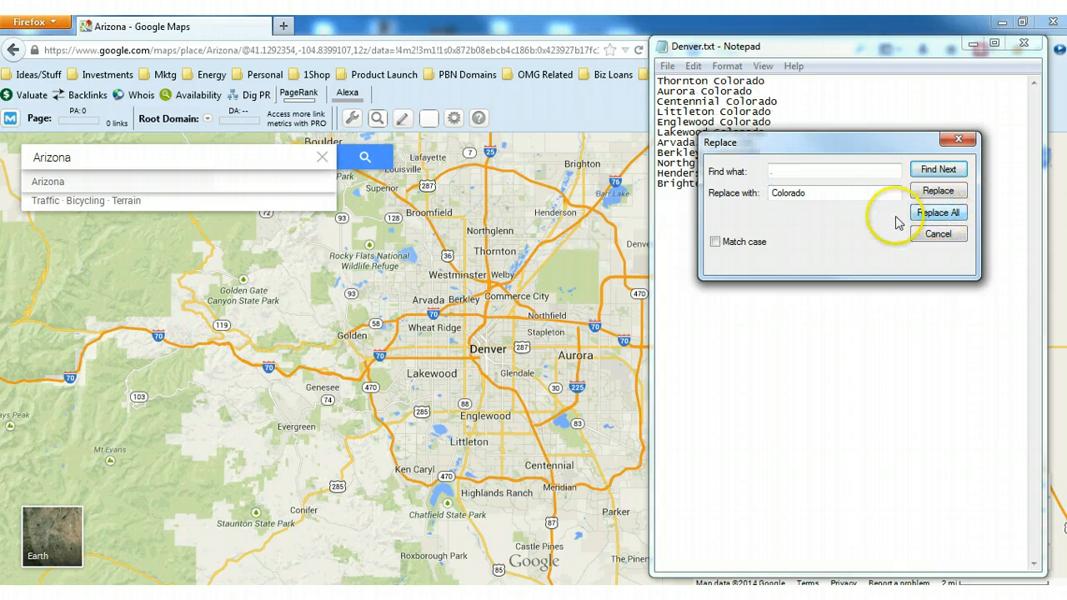
pyautogui.click(957, 140)
pyautogui.click(667, 66)
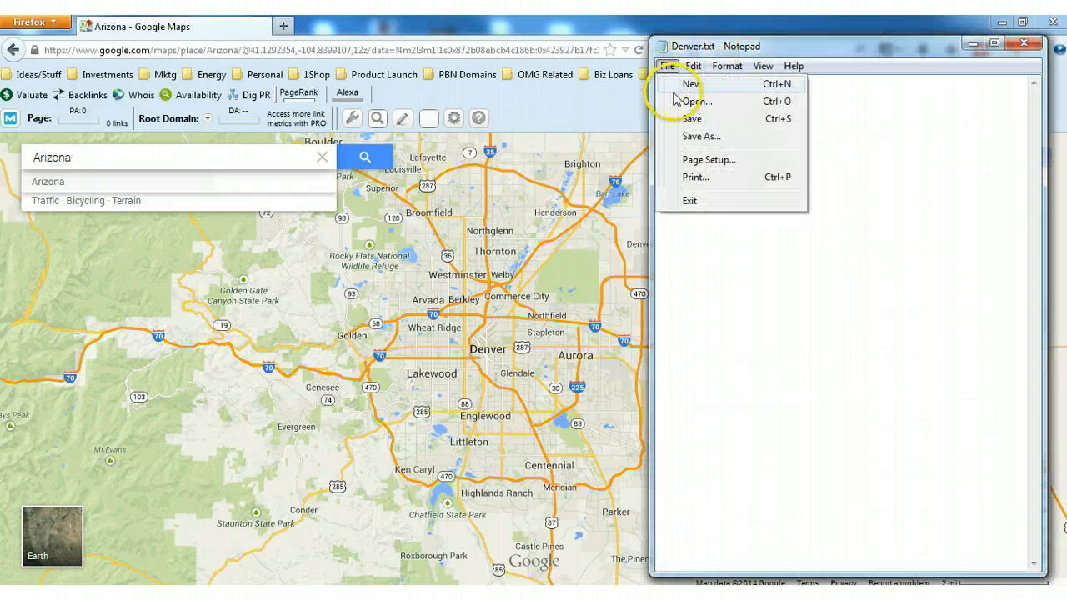
pyautogui.click(692, 118)
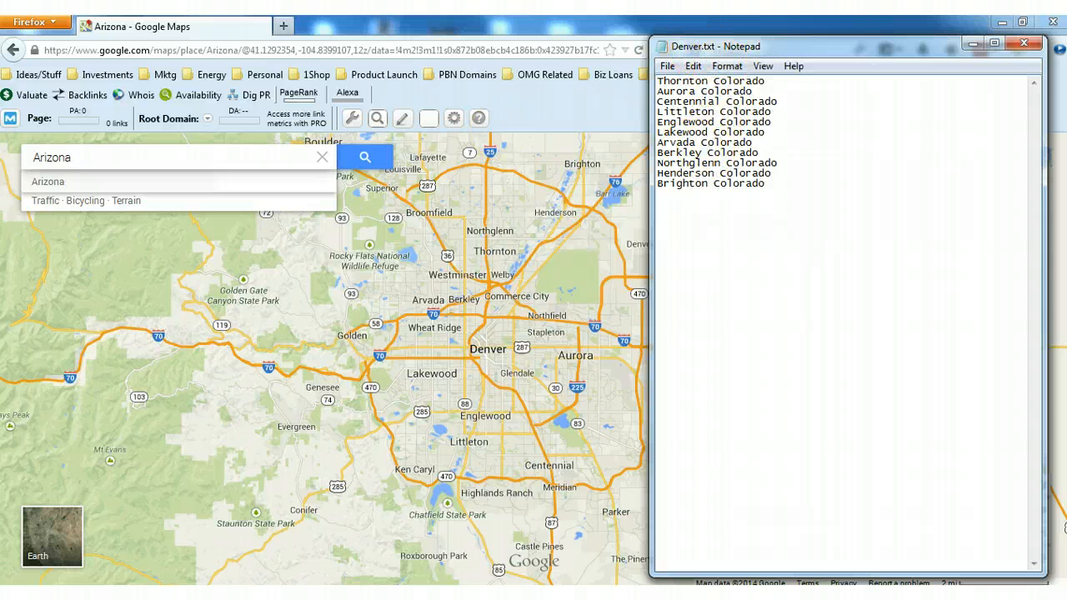
# Switch to the Major City Lists folder and preview the city lists in Arknasas.txt, Arizona.txt, Alaska.txt and Alabama.txt
pyautogui.moveTo(178, 464)
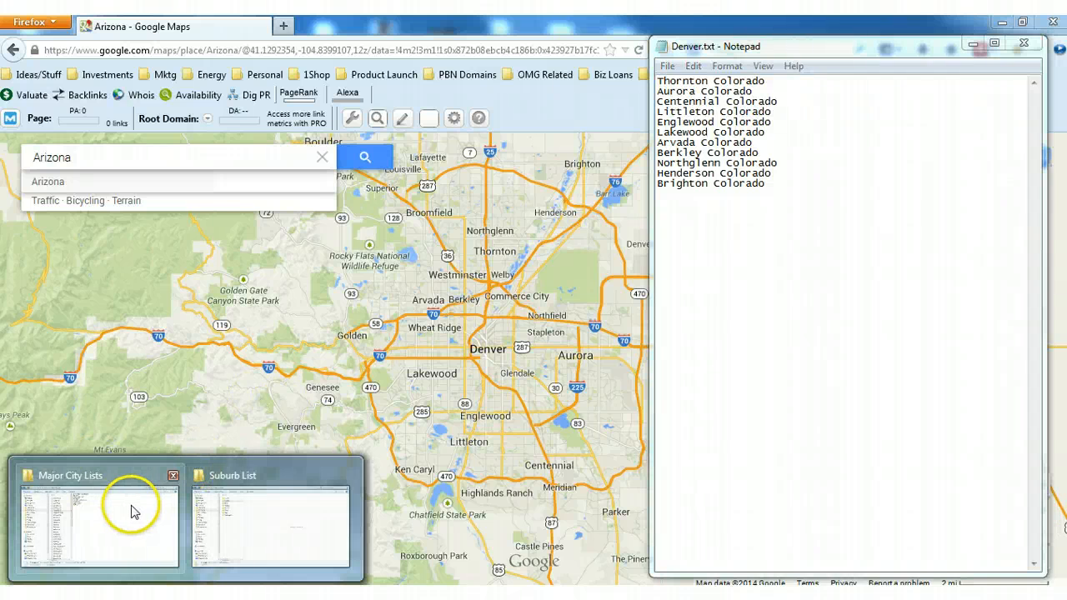
pyautogui.click(136, 507)
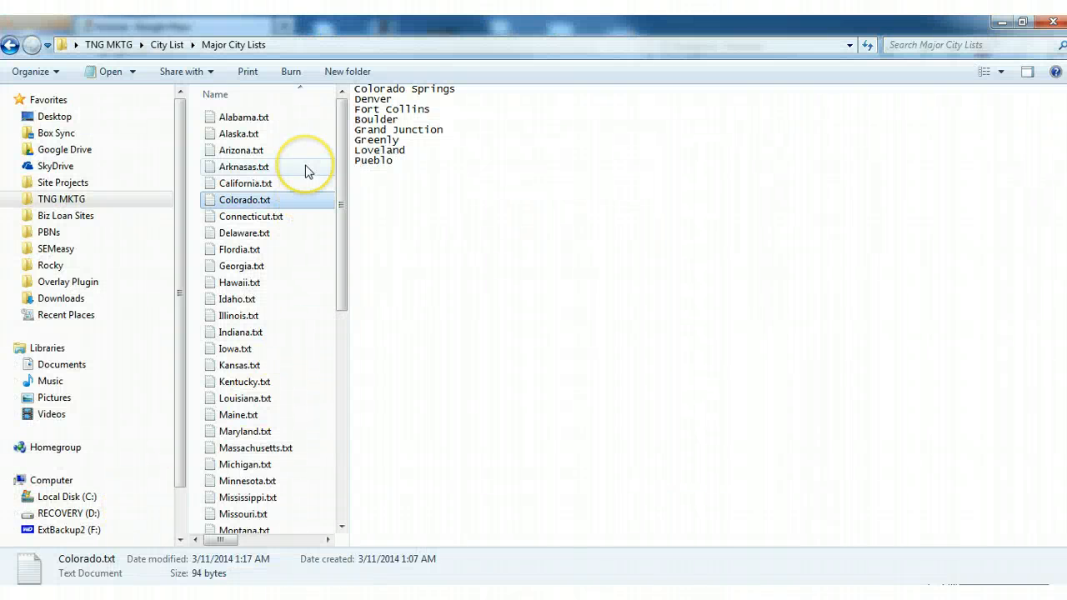
pyautogui.click(251, 169)
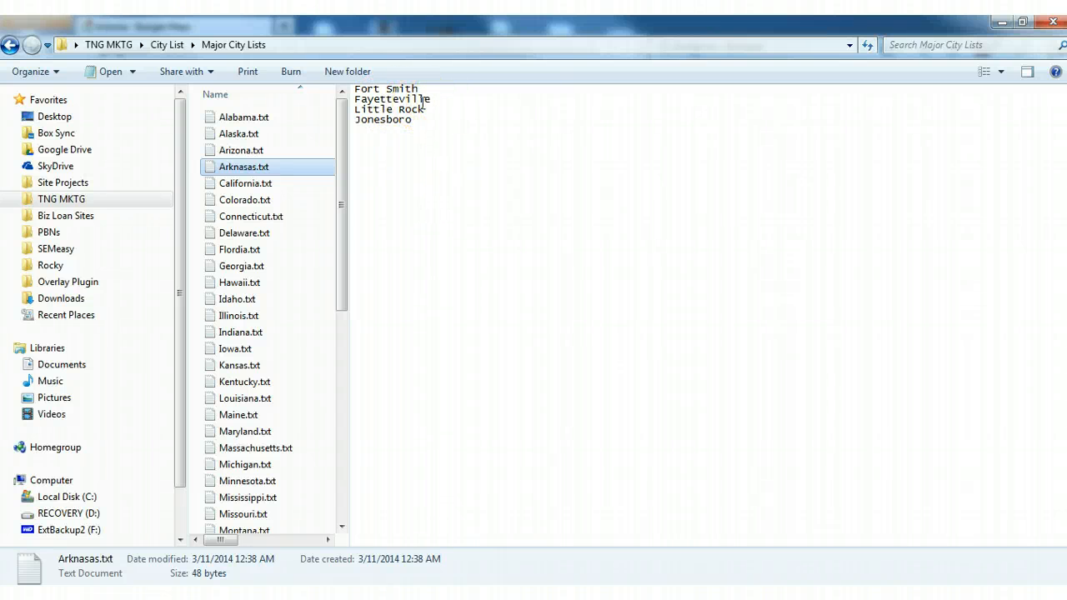
pyautogui.click(264, 152)
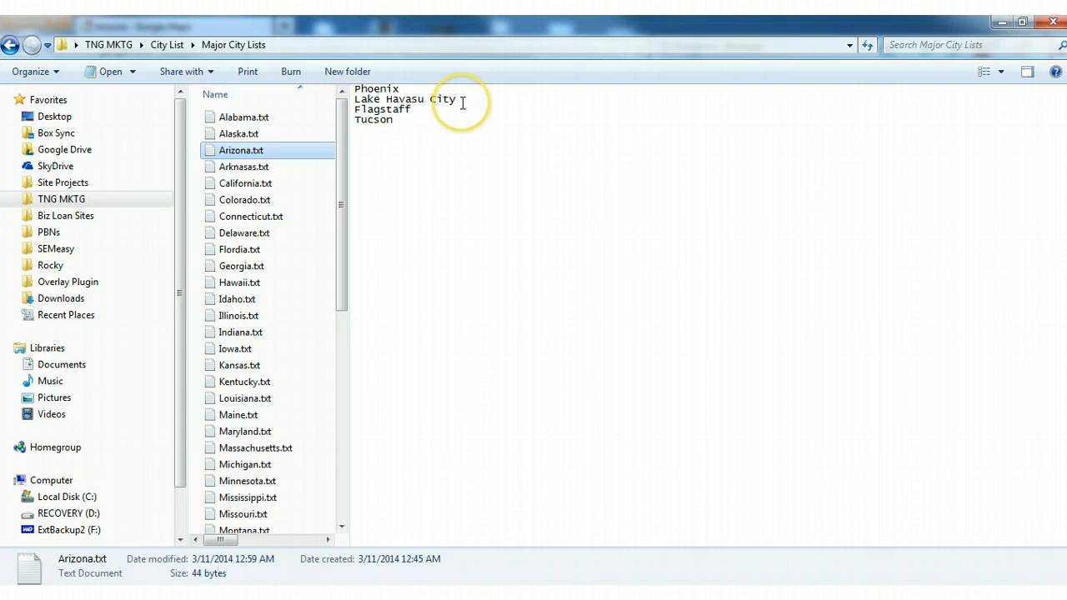
pyautogui.click(463, 102)
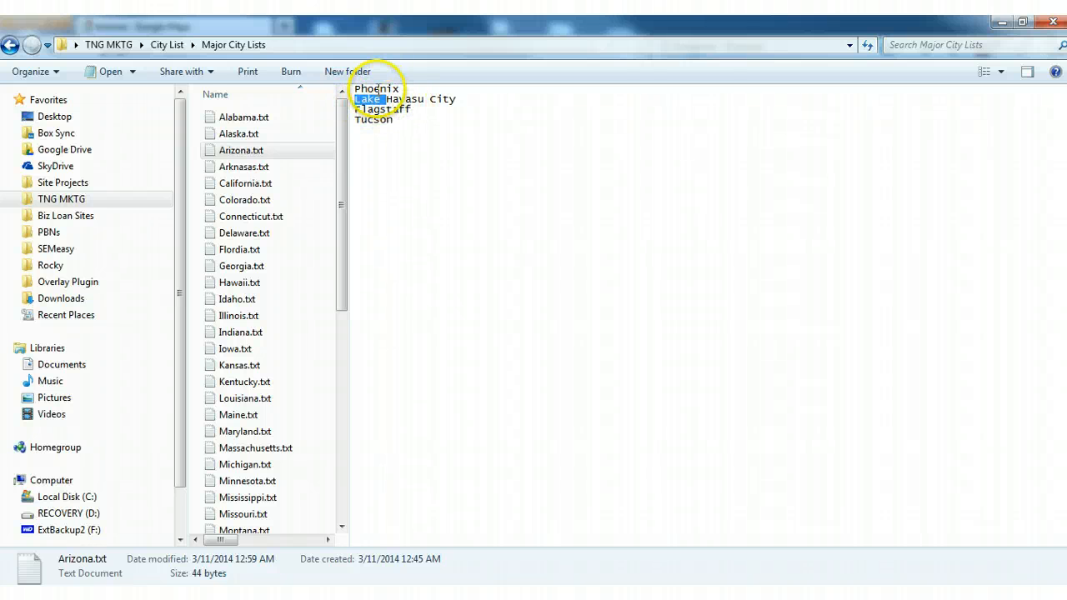
pyautogui.click(252, 136)
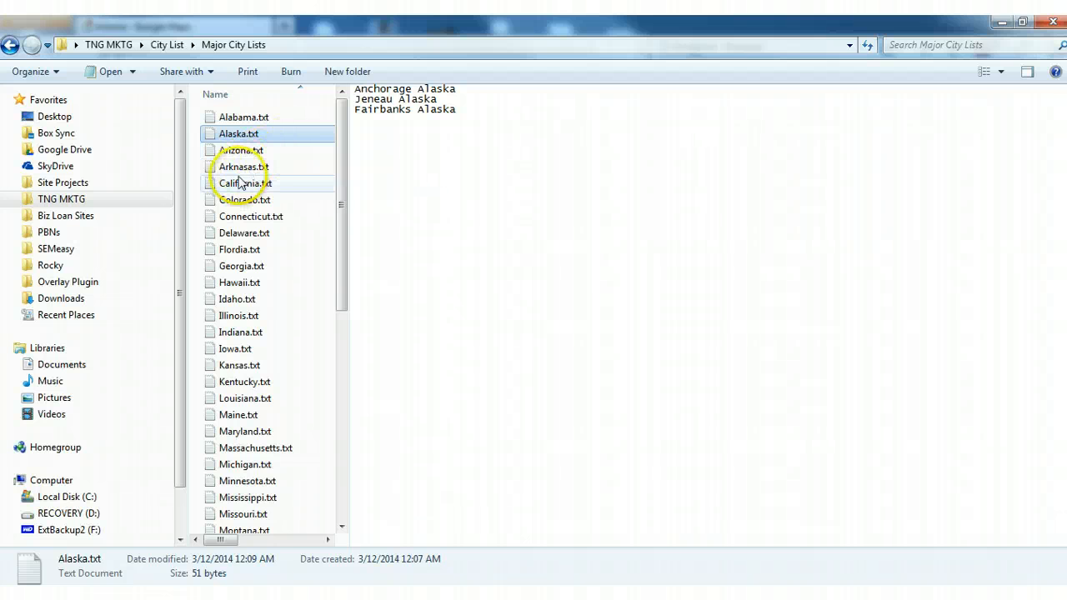
pyautogui.click(243, 117)
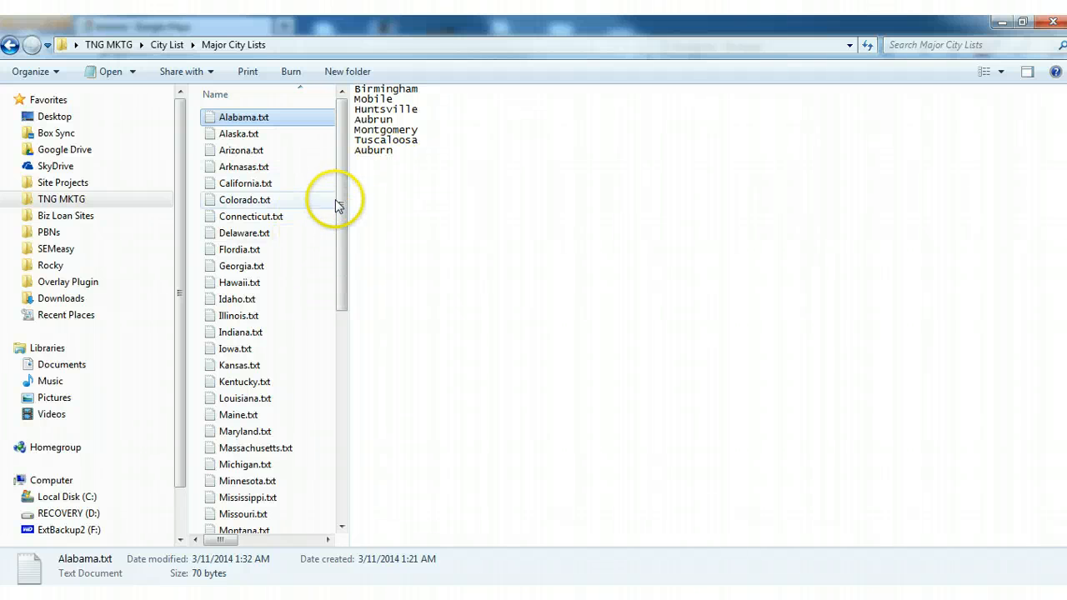
# Preview Minnesota.txt in the Major City Lists folder and check its Minneapolis and St.Paul entries
pyautogui.moveTo(338, 198); pyautogui.dragTo(348, 435)
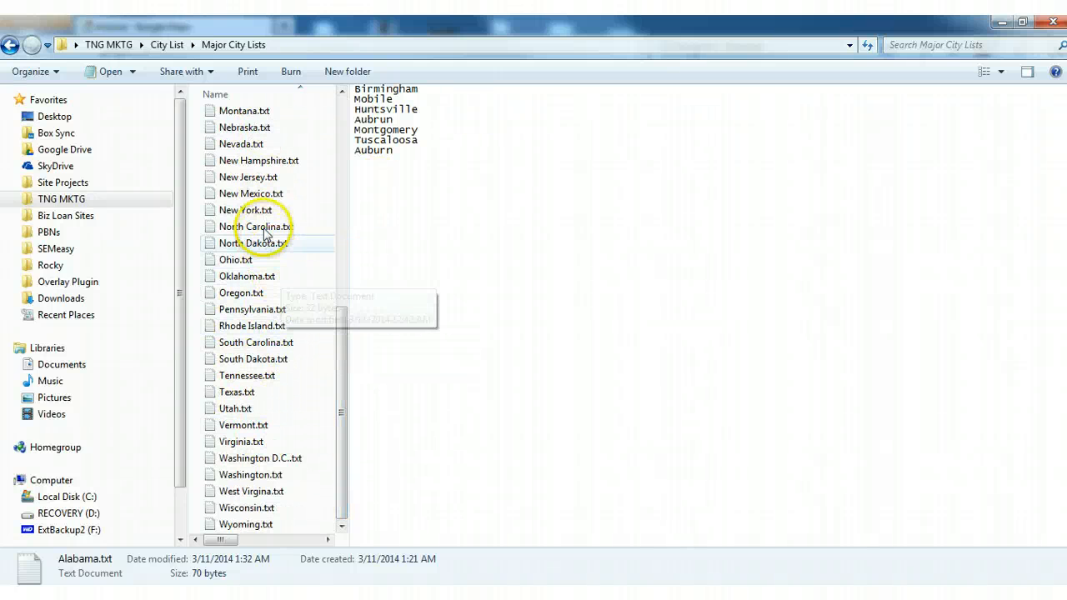
pyautogui.scroll(1, 261, 187)
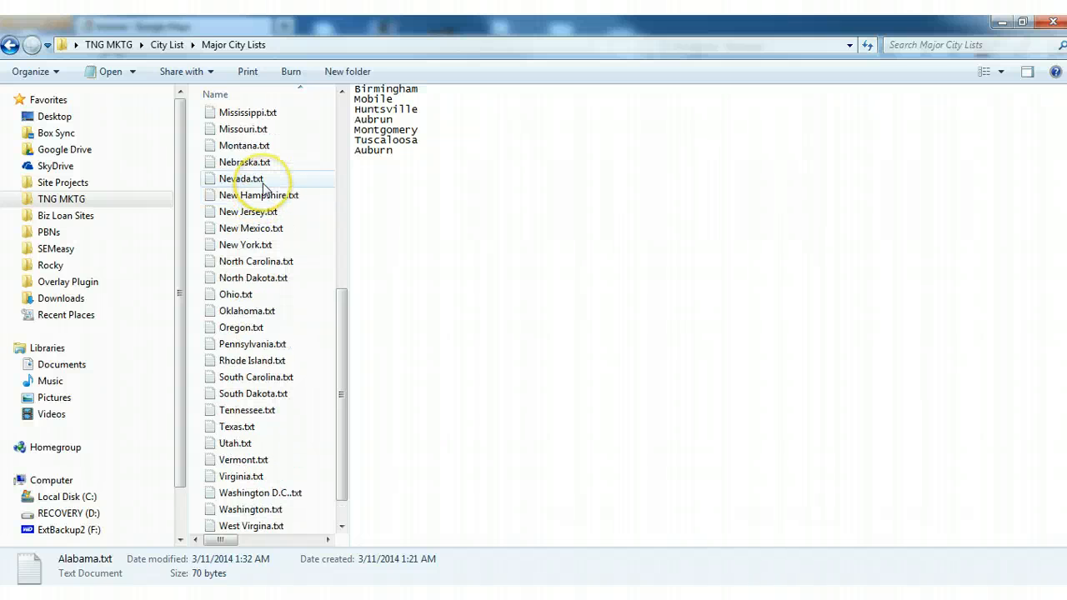
pyautogui.scroll(2, 262, 157)
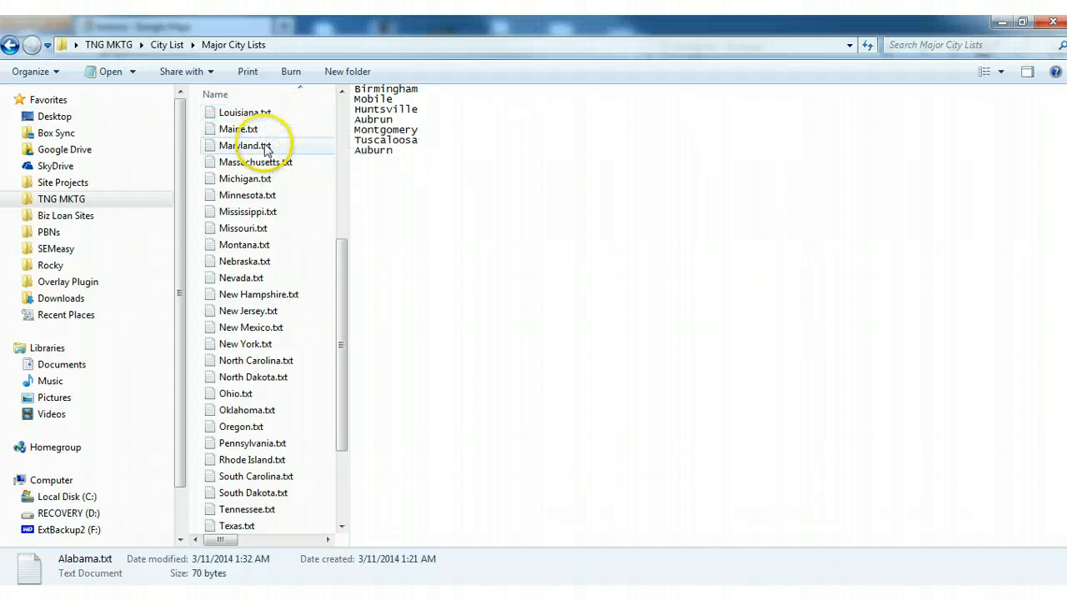
pyautogui.click(256, 194)
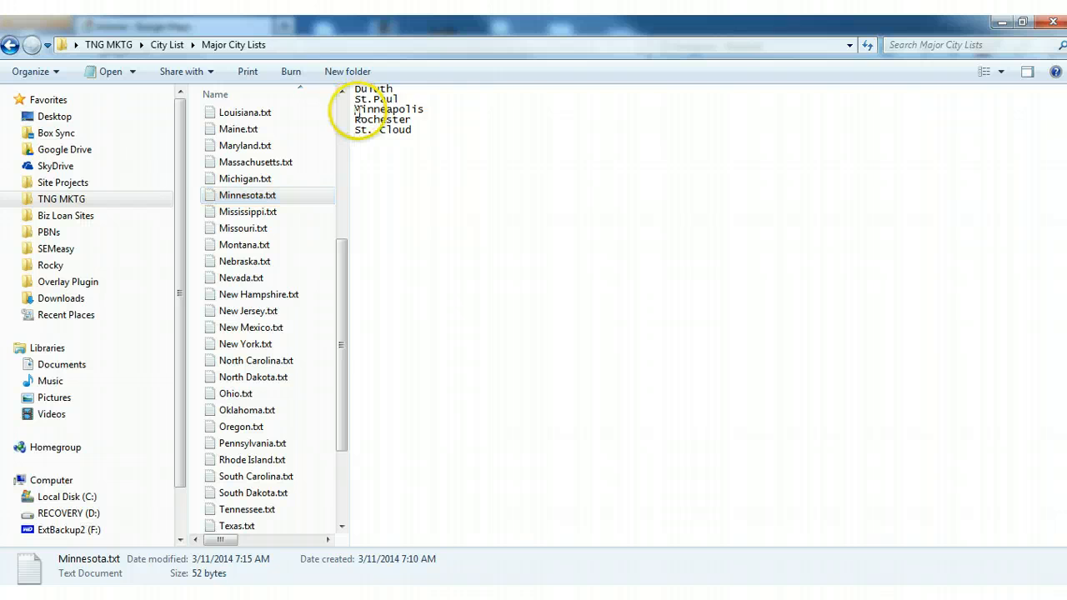
pyautogui.doubleClick(381, 109)
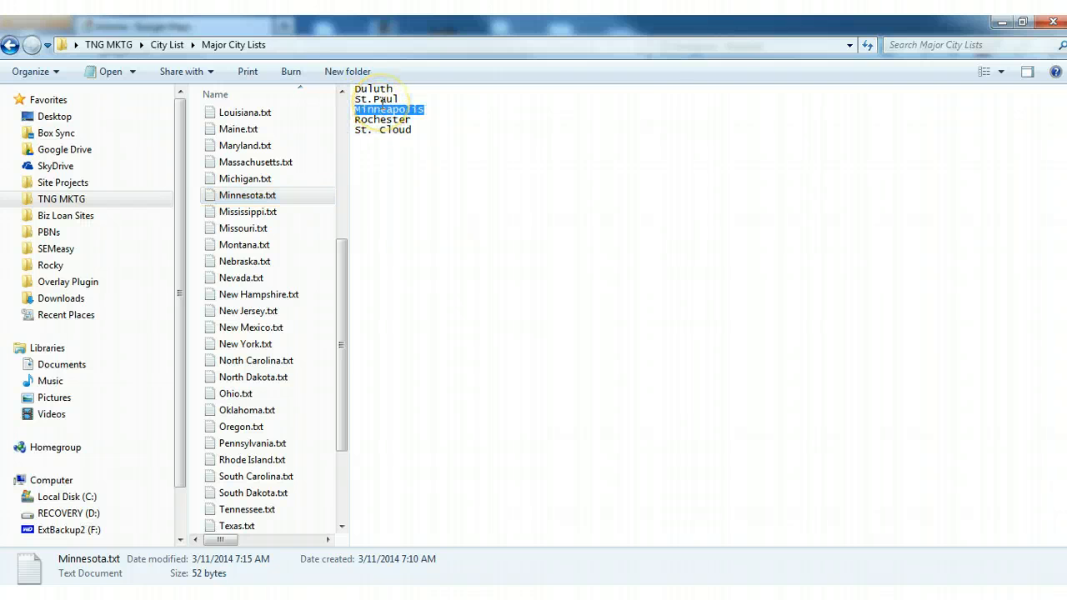
pyautogui.doubleClick(383, 99)
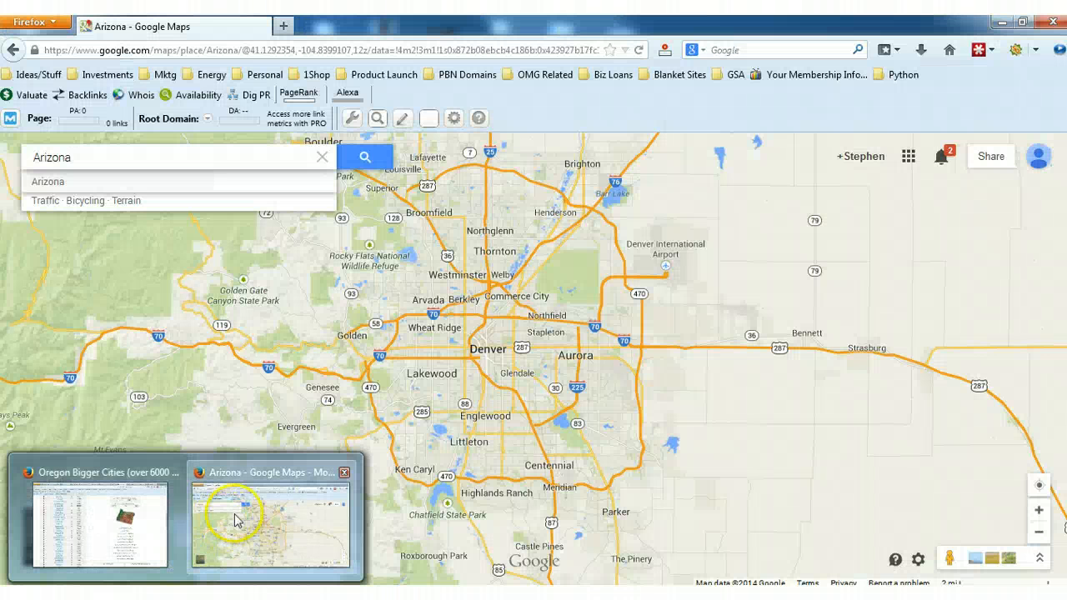
# Switch to Google Maps in Firefox and locate Minneapolis on the United States map
pyautogui.click(202, 543)
pyautogui.moveTo(95, 159); pyautogui.dragTo(23, 159)
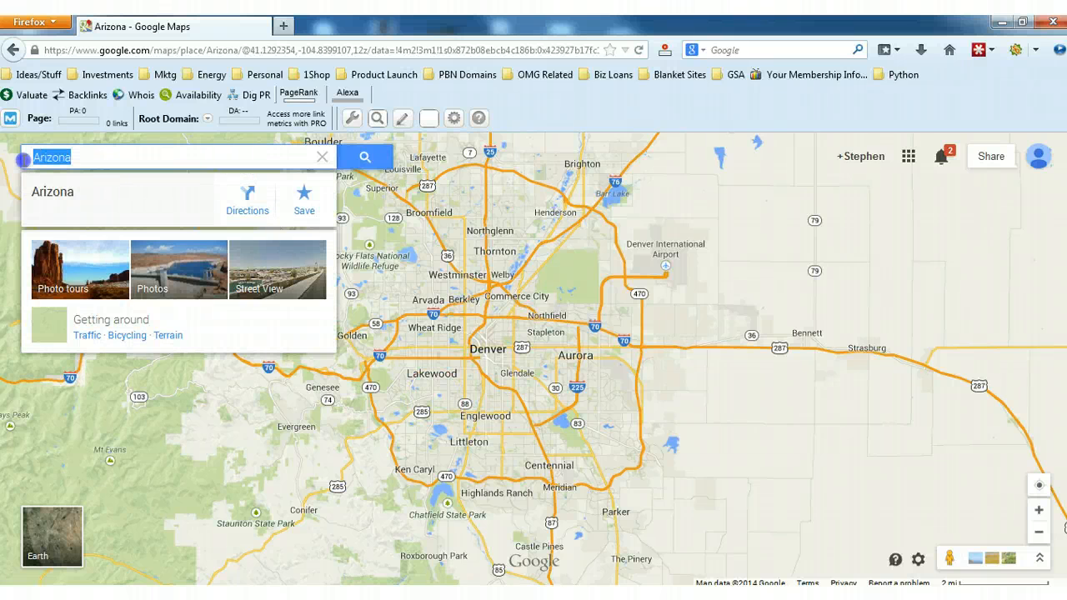
pyautogui.write('Minn')
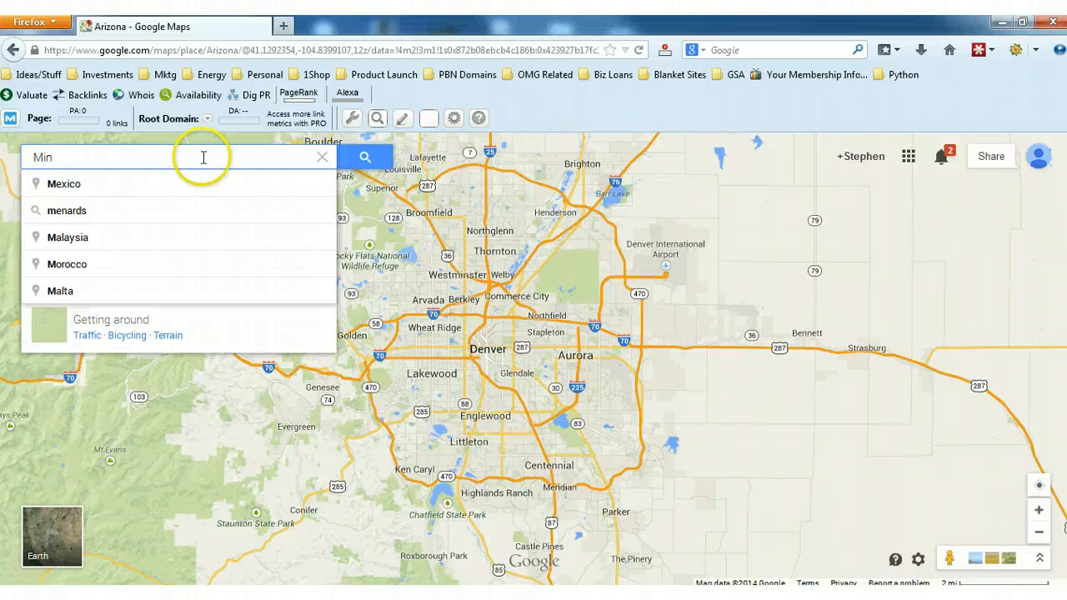
pyautogui.click(529, 275)
pyautogui.scroll(-4, 529, 275)
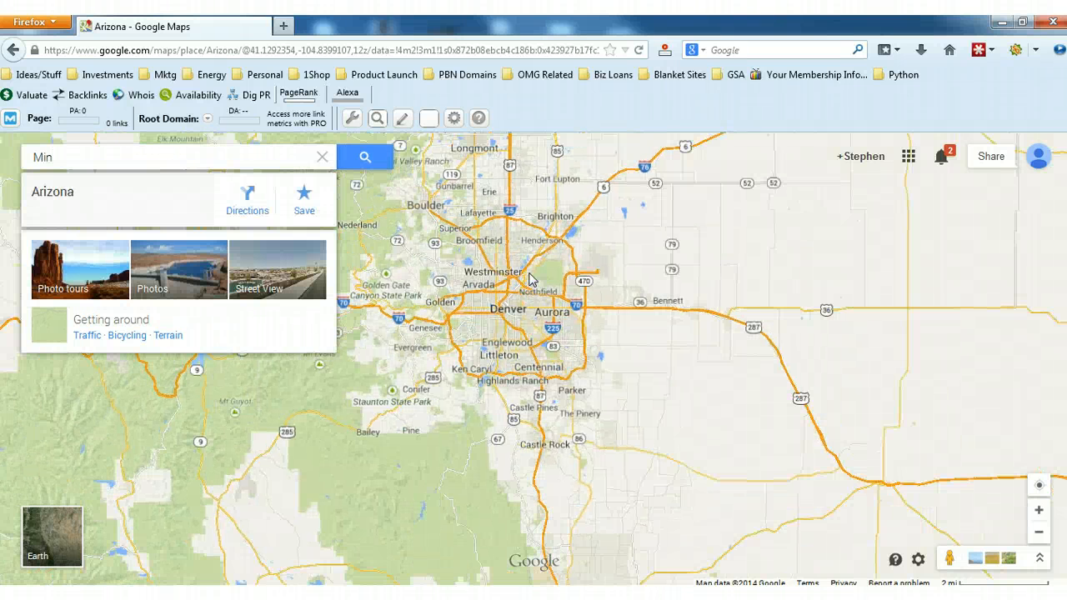
pyautogui.scroll(-3, 530, 277)
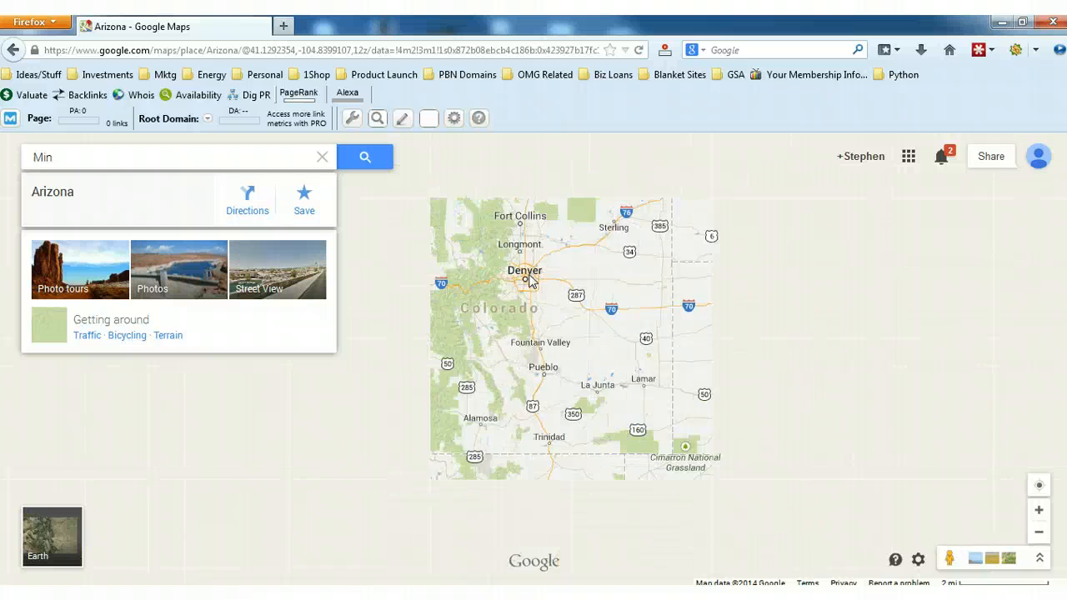
pyautogui.scroll(-2, 527, 239)
pyautogui.moveTo(540, 367); pyautogui.dragTo(493, 481)
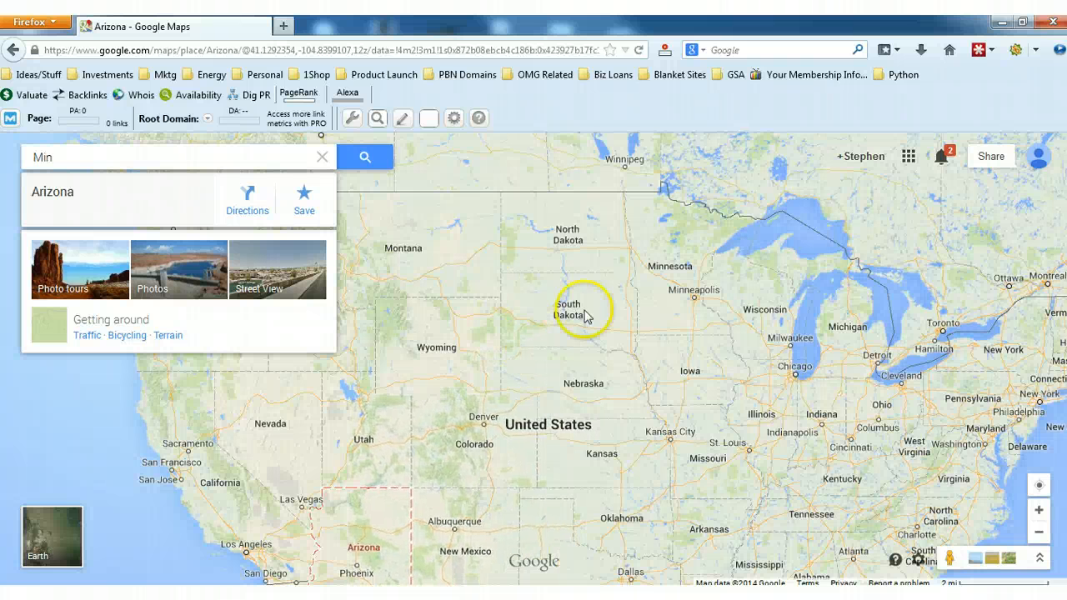
pyautogui.doubleClick(685, 291)
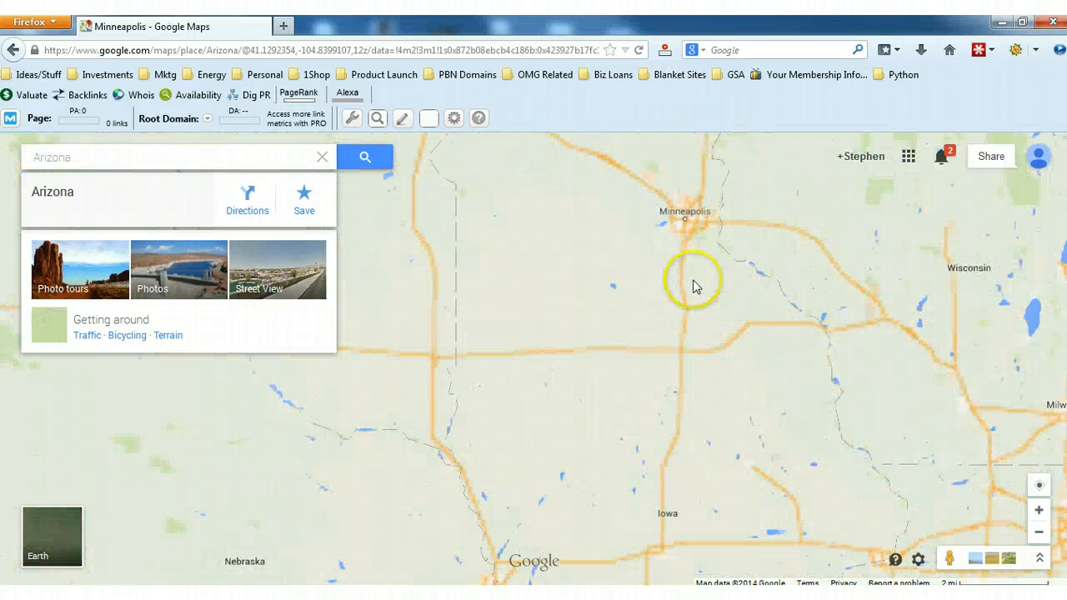
# Examine the suburbs surrounding Minneapolis and St Paul on the map
pyautogui.moveTo(652, 360); pyautogui.dragTo(520, 463)
pyautogui.scroll(5, 590, 396)
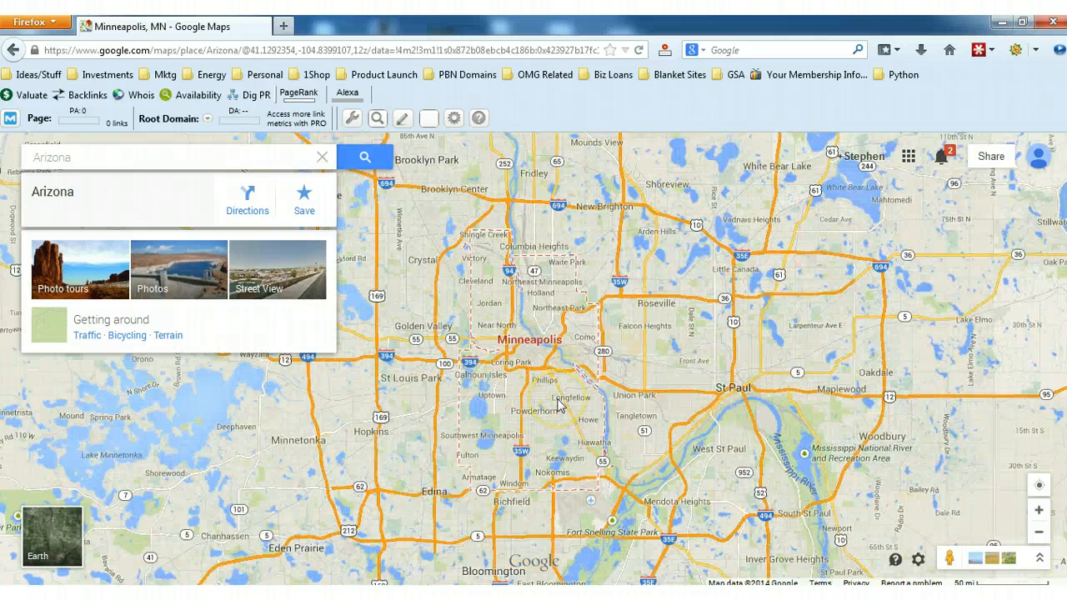
pyautogui.scroll(-2, 558, 405)
pyautogui.click(571, 383)
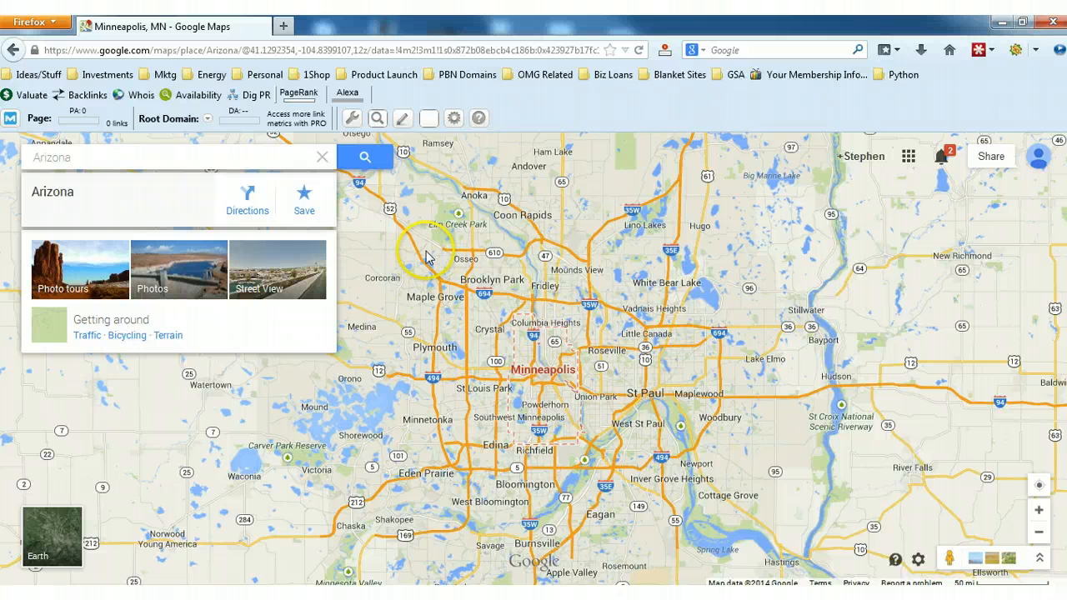
# Search the map for Dallas and examine the suburbs around it, northward as far as Denton
pyautogui.moveTo(74, 155); pyautogui.dragTo(22, 155)
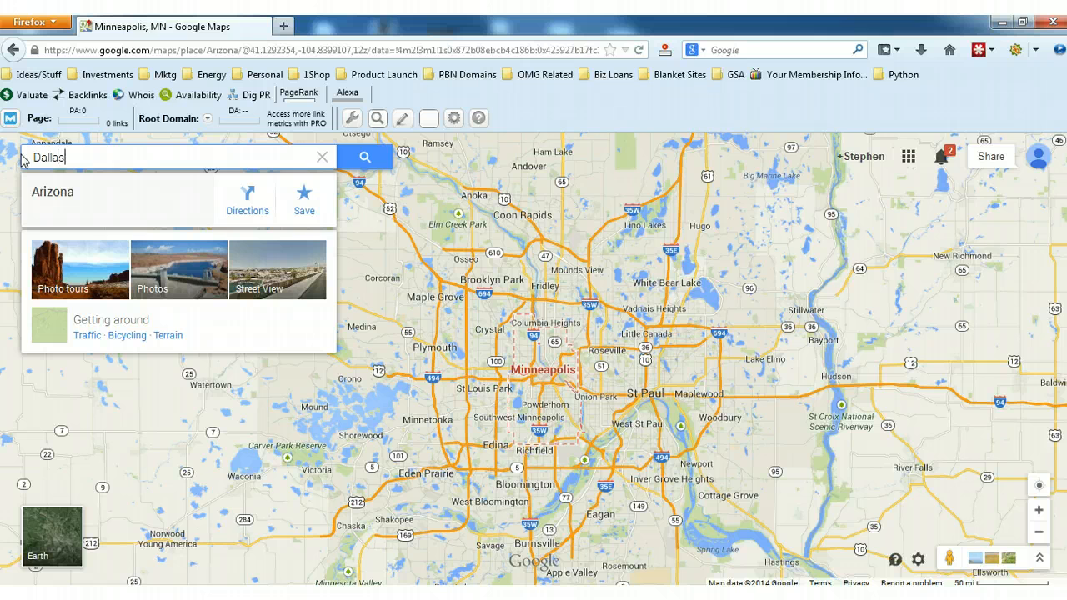
pyautogui.press('Return')
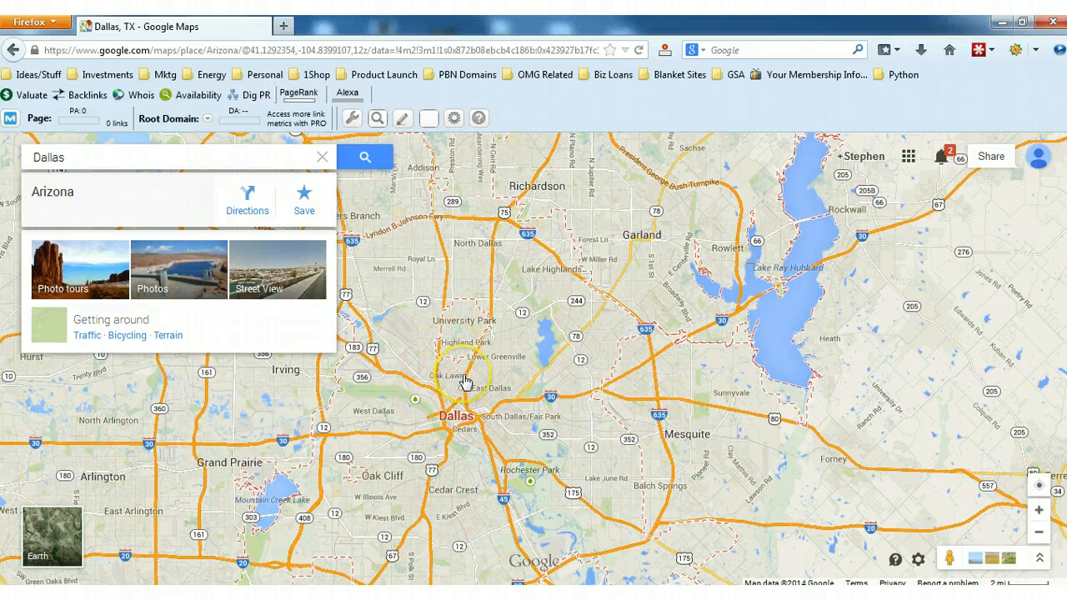
pyautogui.scroll(-1, 464, 382)
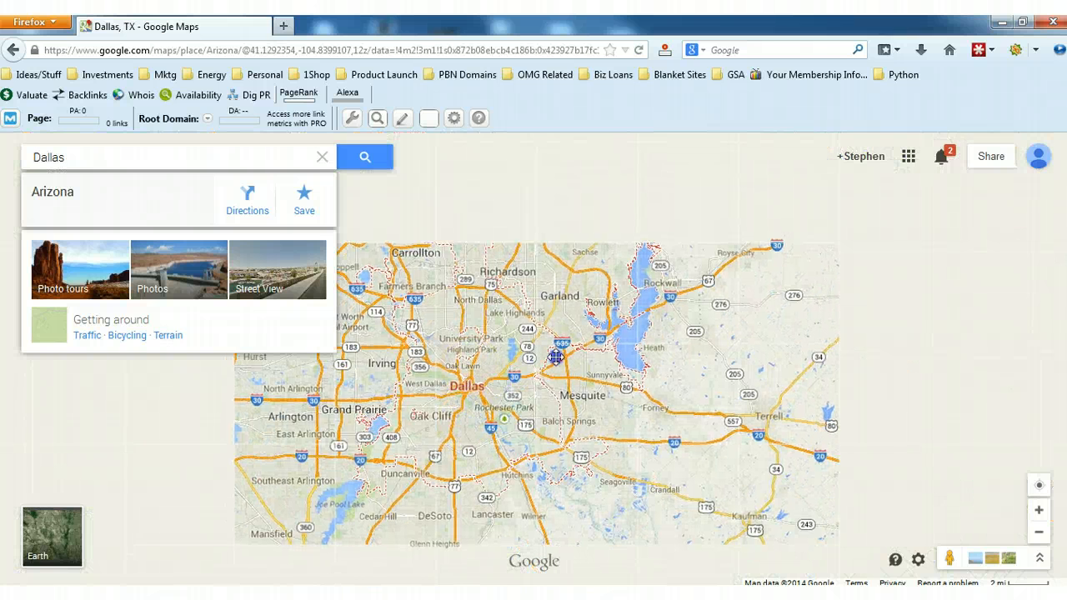
pyautogui.moveTo(555, 356); pyautogui.dragTo(603, 362)
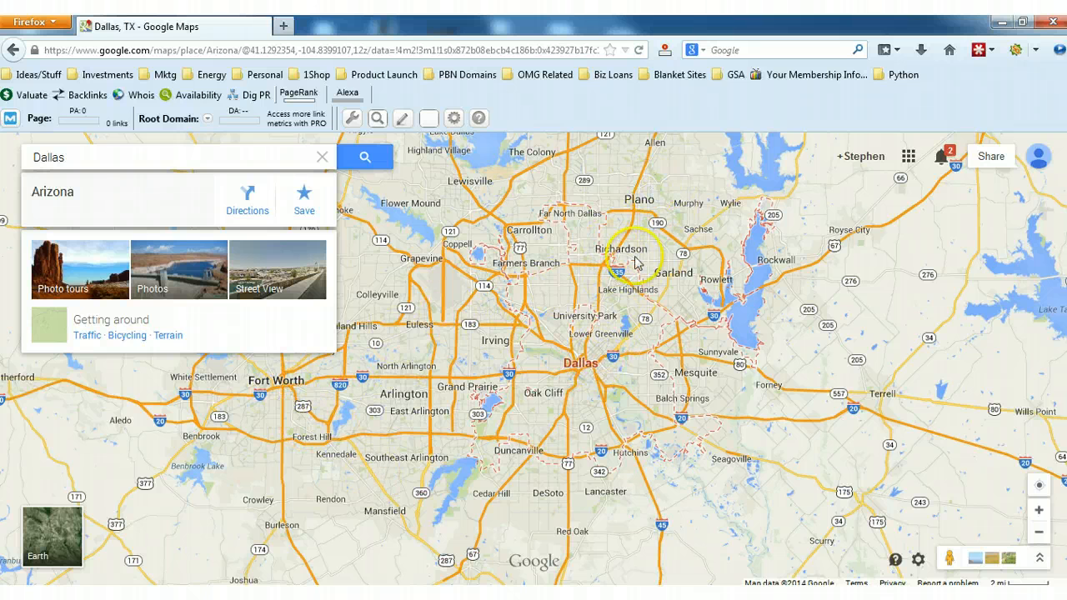
pyautogui.moveTo(556, 230); pyautogui.dragTo(666, 436)
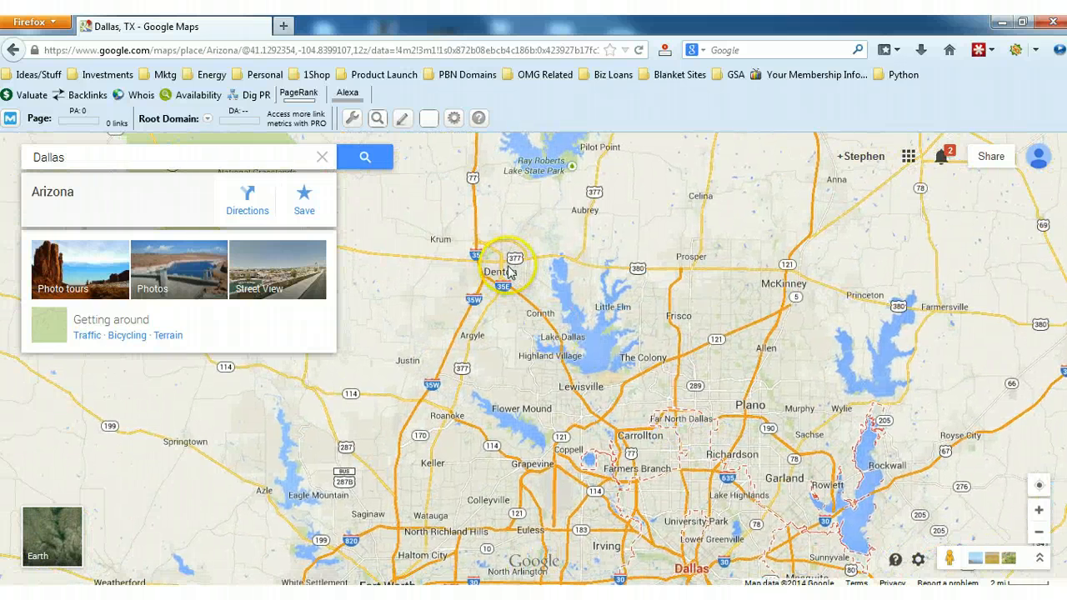